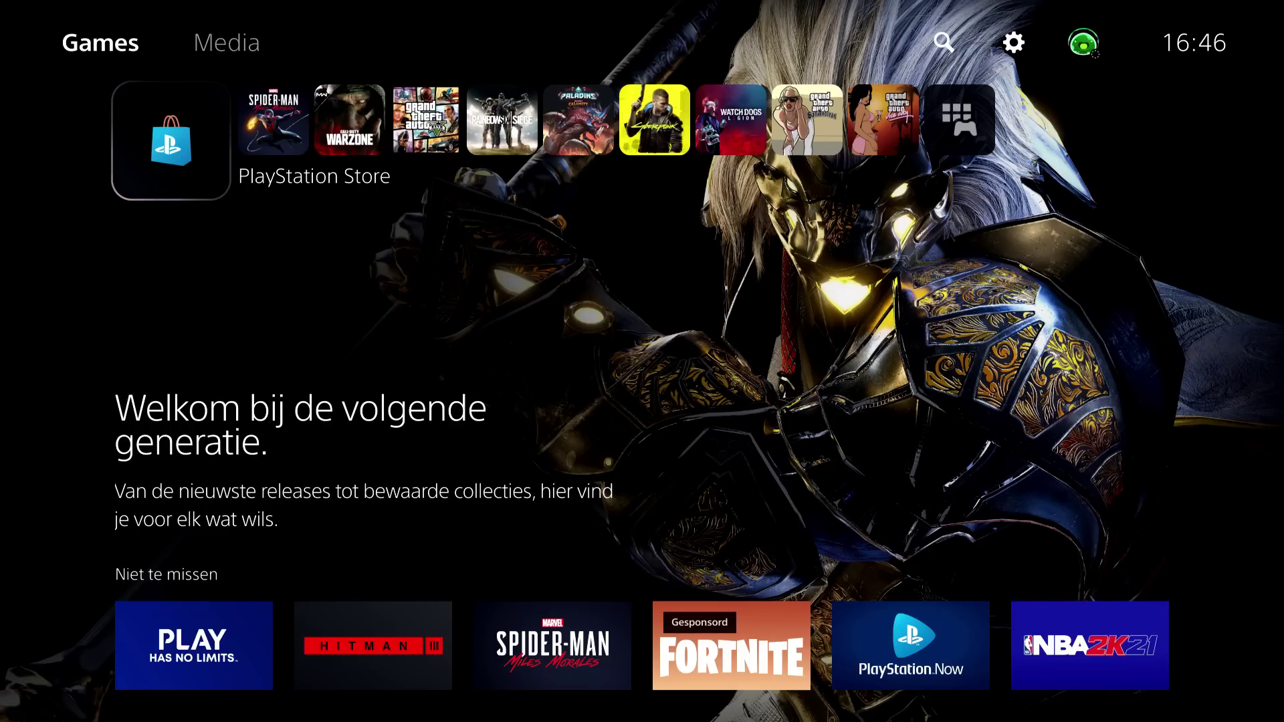
Go from the Miles Morales tile back to the PlayStation Store and open it.
{"action": "key", "text": "Right"}
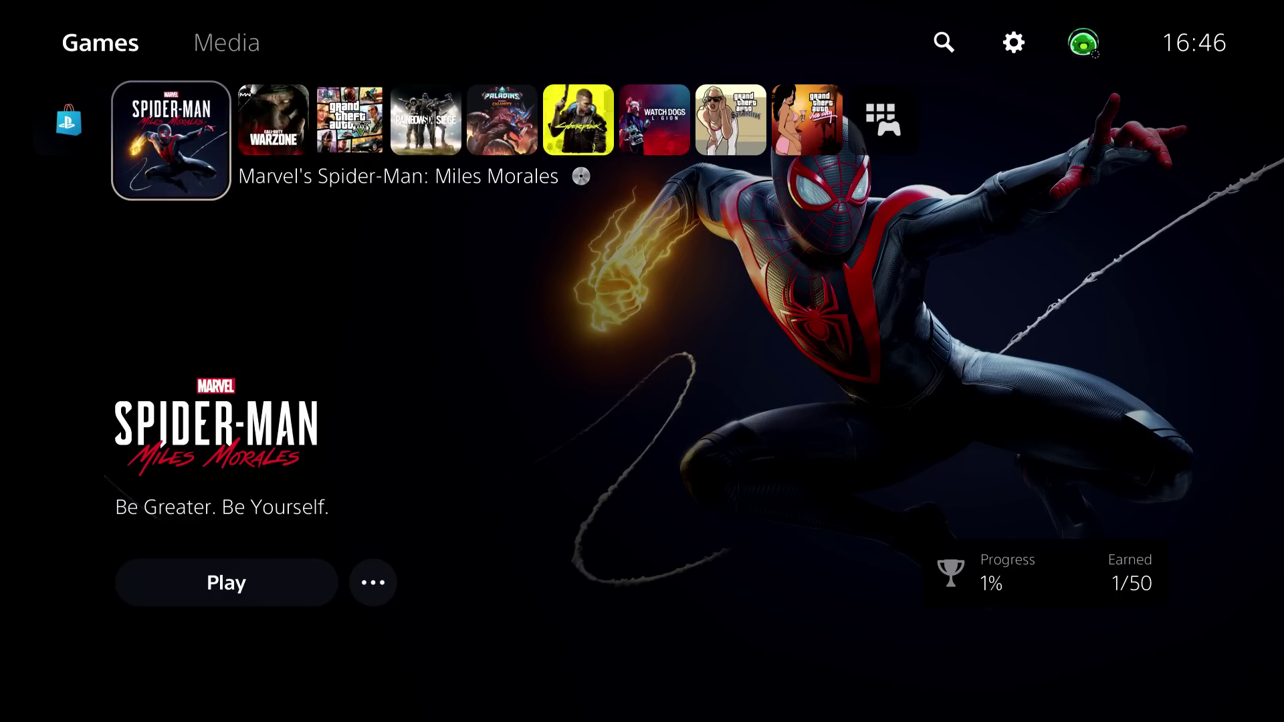
{"action": "key", "text": "Left"}
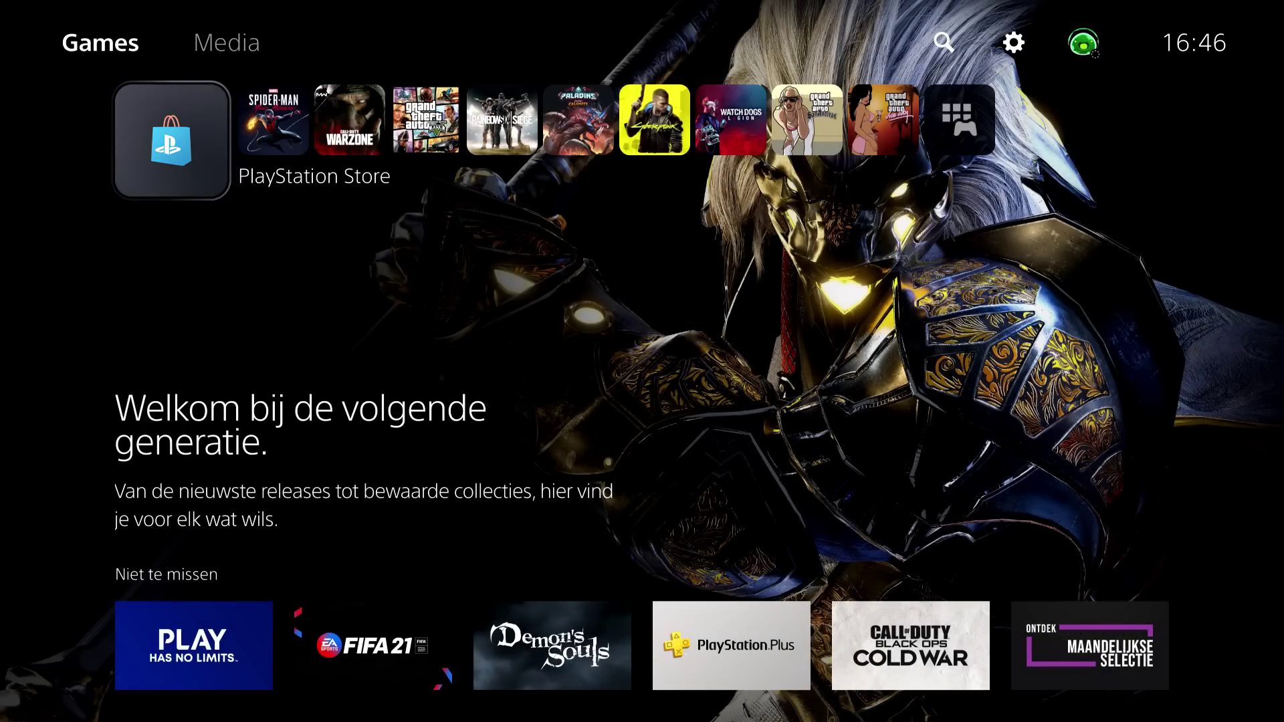
{"action": "key", "text": "Down"}
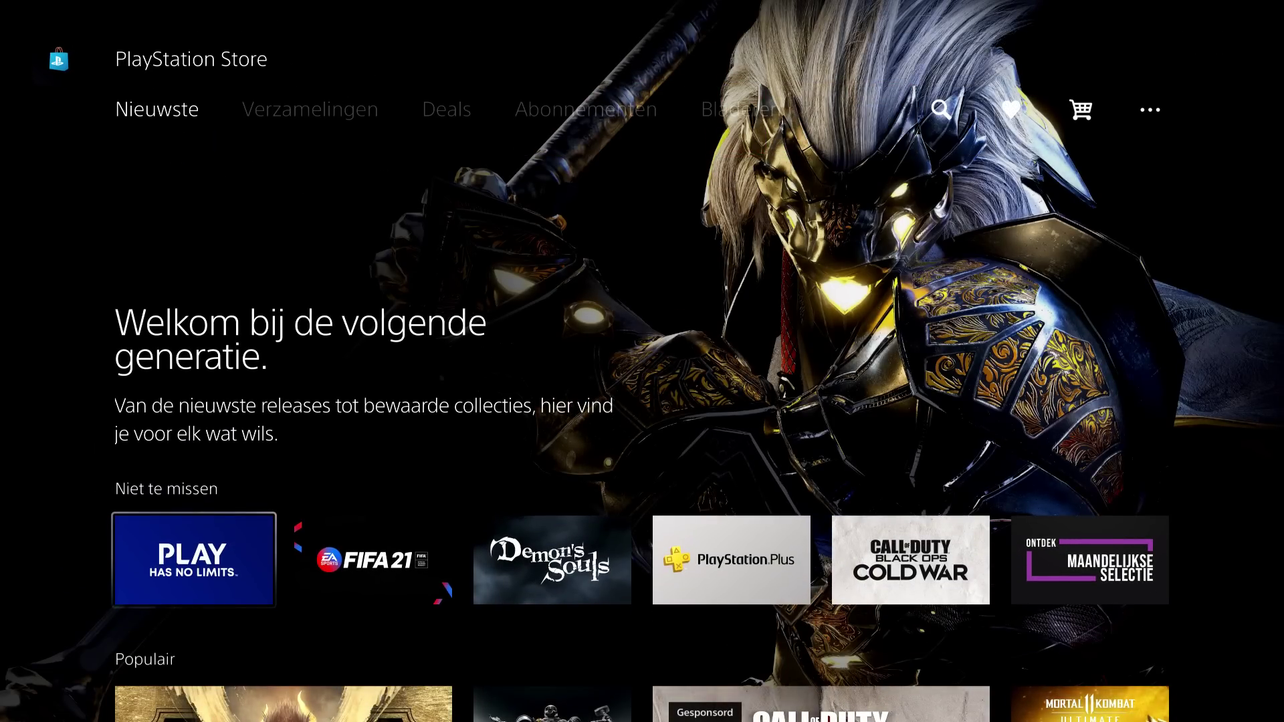
{"action": "key", "text": "Right"}
{"action": "key", "text": "Right"}
{"action": "key", "text": "Right"}
{"action": "key", "text": "Right"}
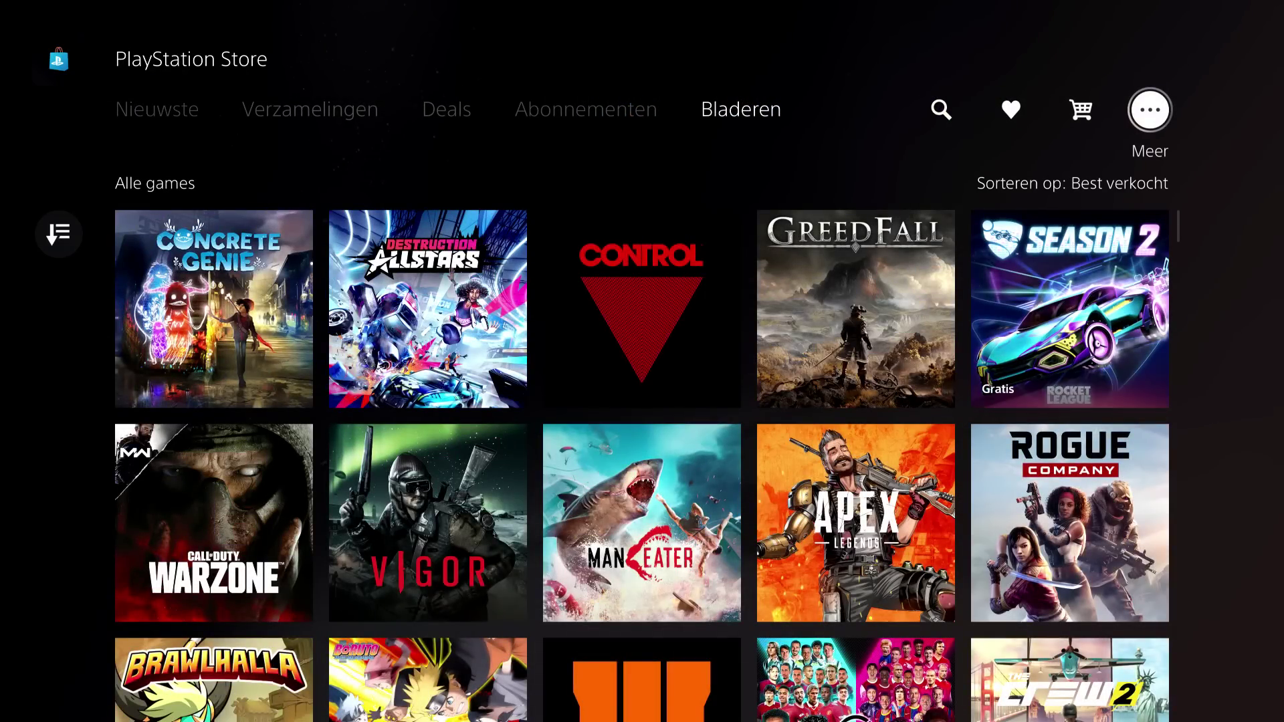
Open Winkelregio from the store's Meer menu, showing Belgium and Dutch (Nederlands).
{"action": "key", "text": "Return"}
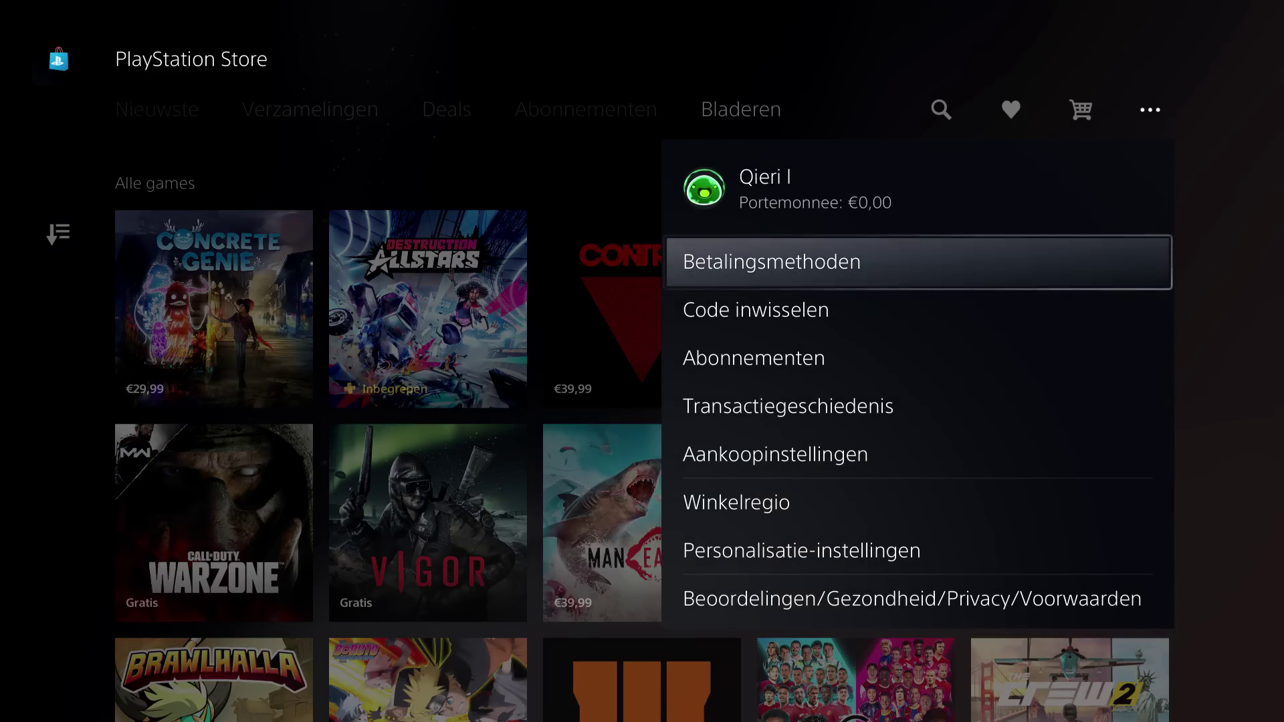
{"action": "key", "text": "Down"}
{"action": "key", "text": "Down"}
{"action": "key", "text": "Down"}
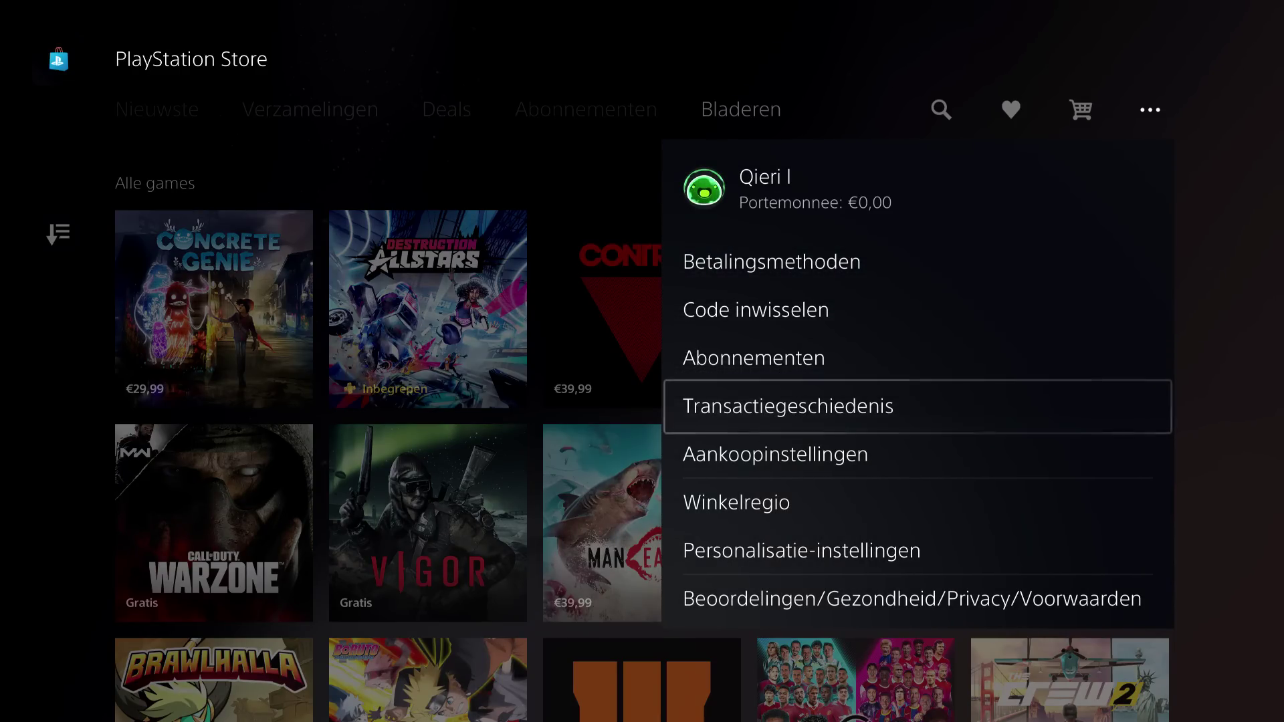
{"action": "key", "text": "Up"}
{"action": "key", "text": "Down"}
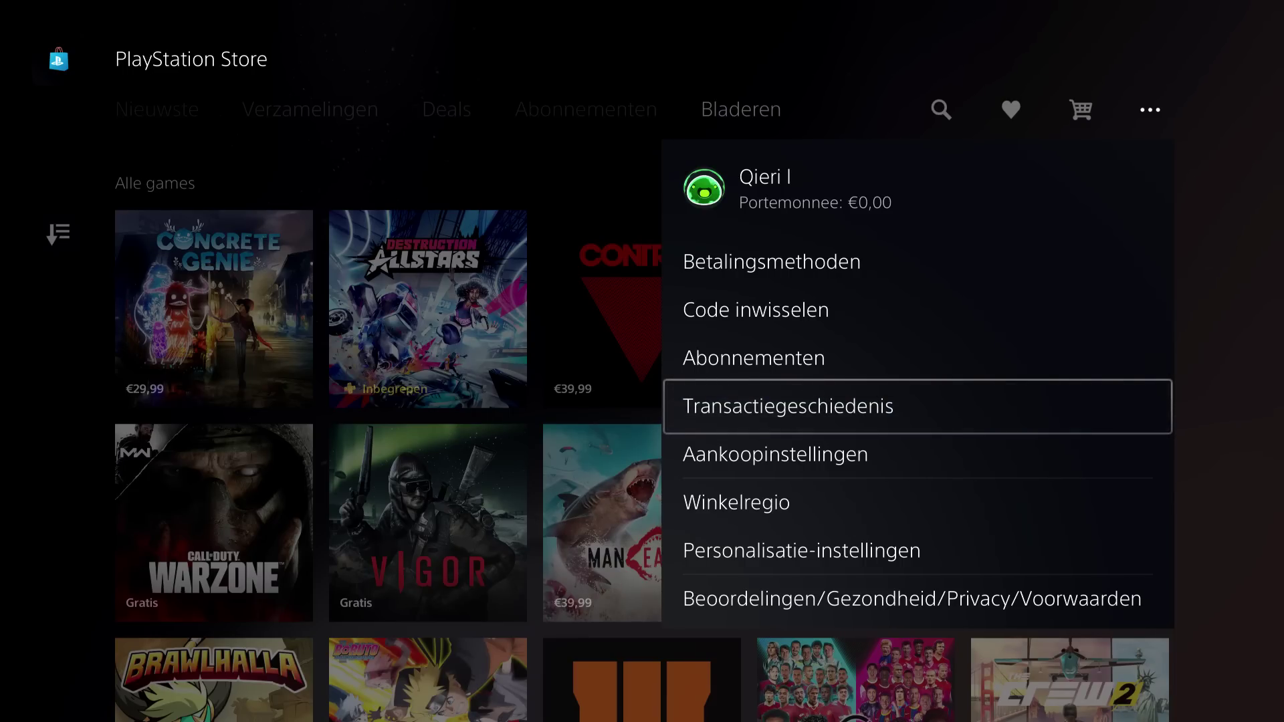
{"action": "key", "text": "Down"}
{"action": "key", "text": "Down"}
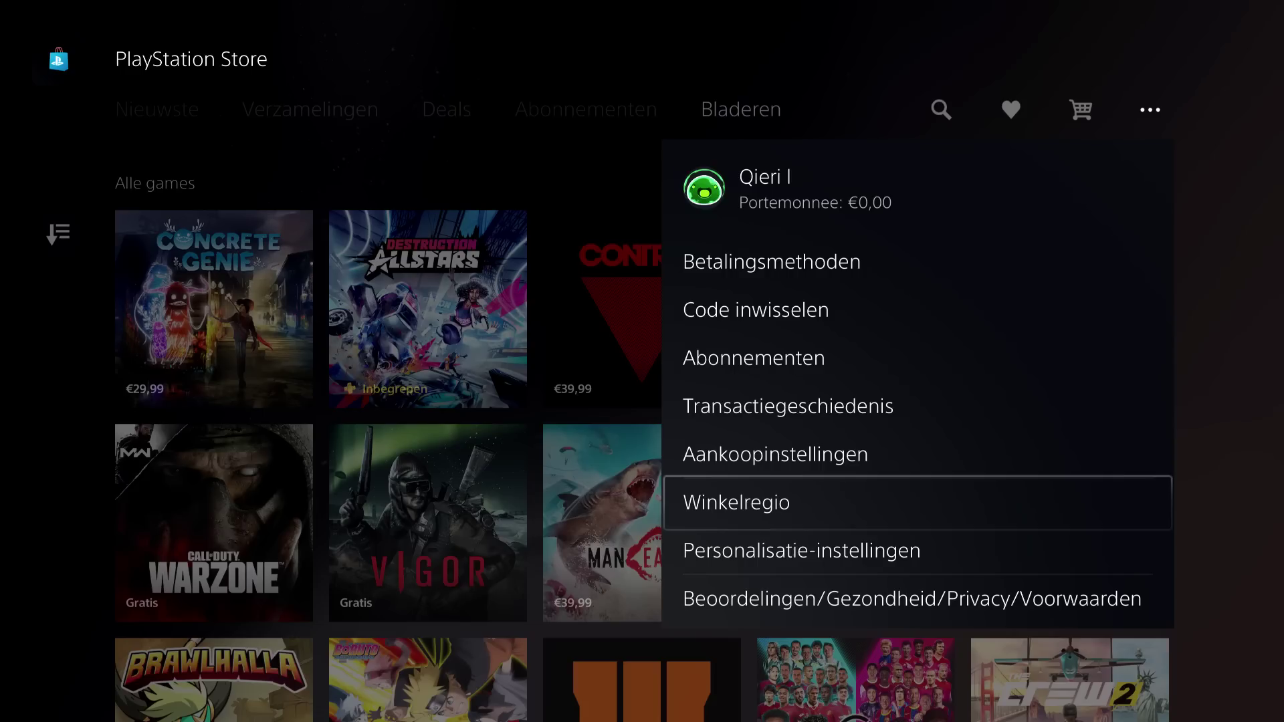
{"action": "key", "text": "Return"}
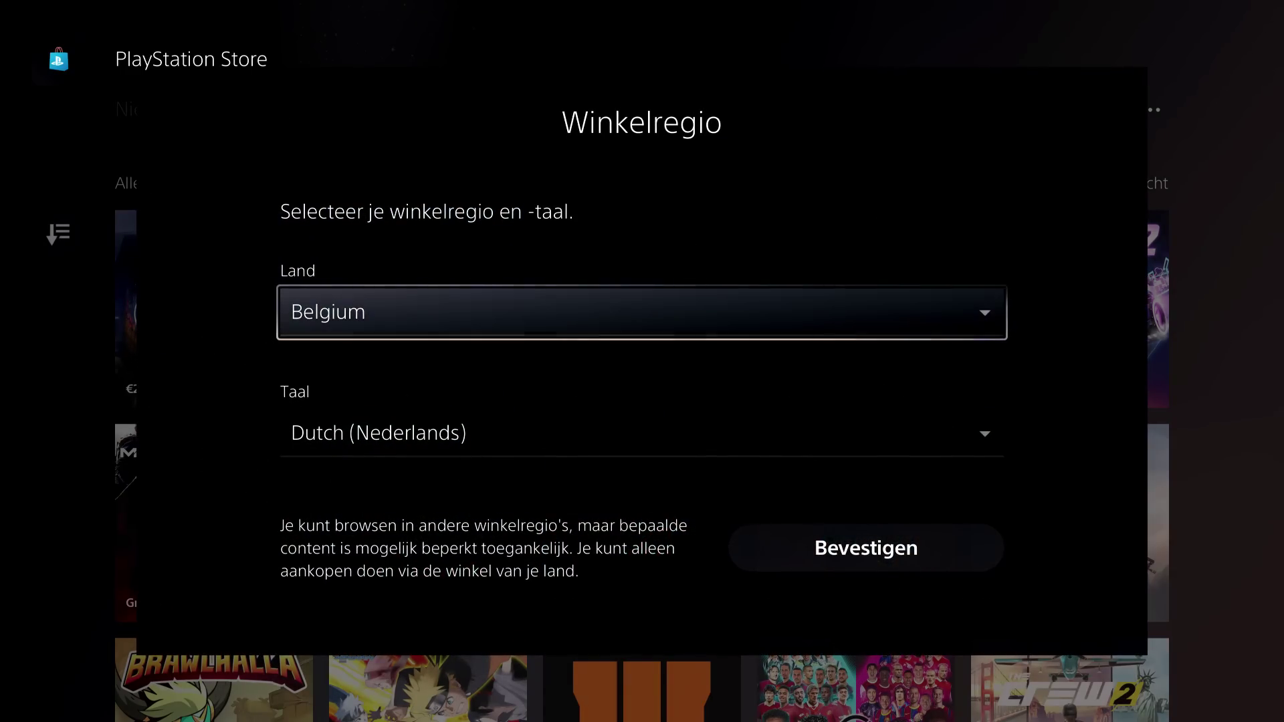
Change the store country to United Kingdom and confirm it with Bevestigen.
{"action": "key", "text": "Return"}
{"action": "key", "text": "Down"}
{"action": "key", "text": "Down"}
{"action": "key", "text": "Down"}
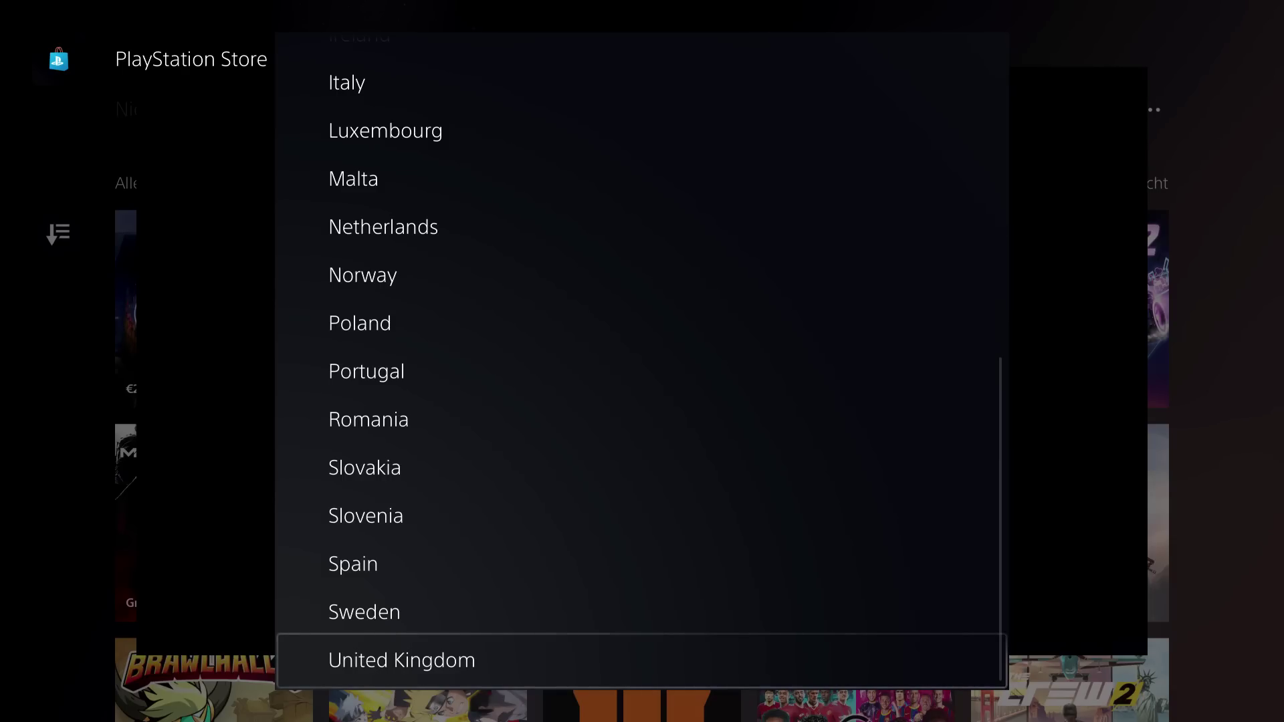
{"action": "key", "text": "Return"}
{"action": "key", "text": "Down"}
{"action": "key", "text": "Down"}
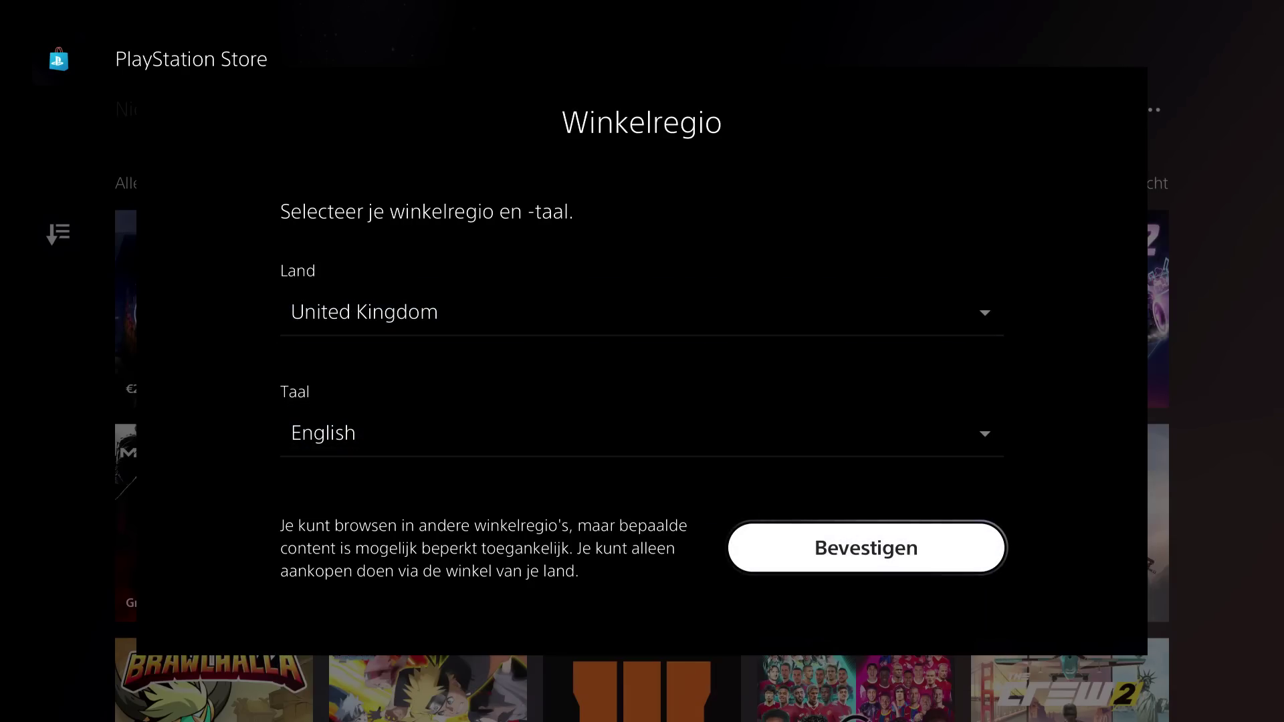
{"action": "key", "text": "Return"}
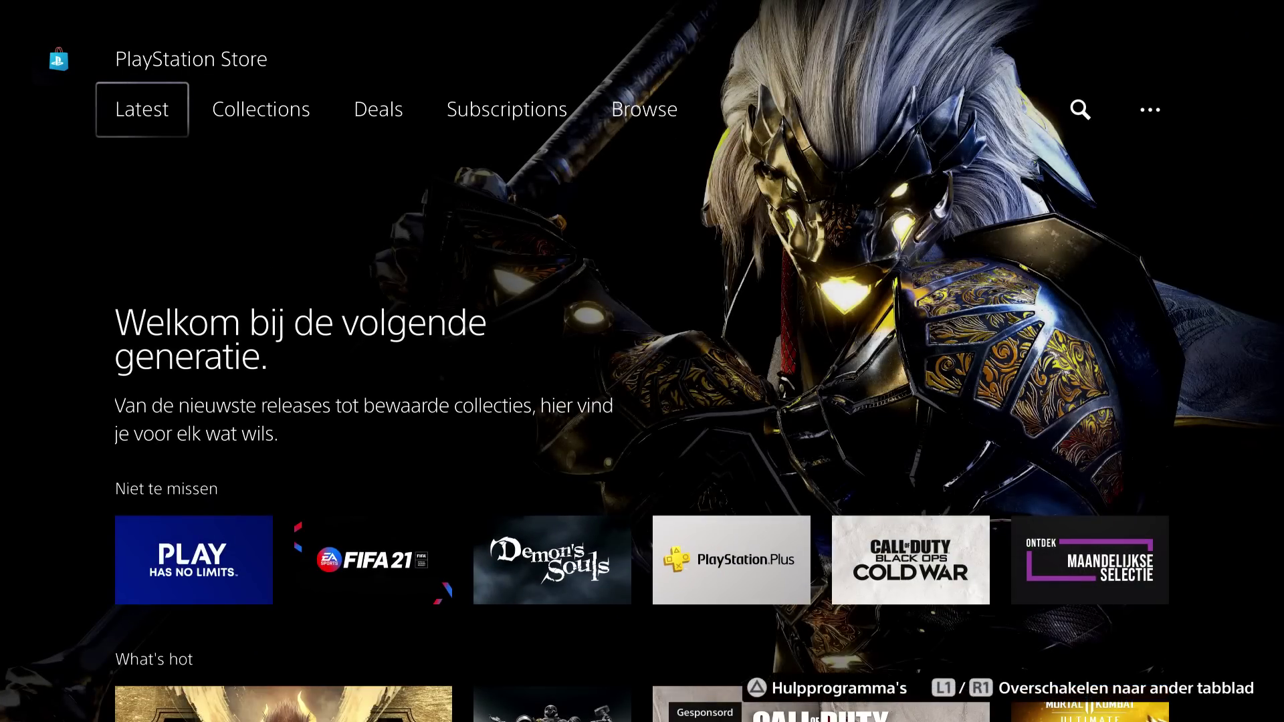
Reopen the store and open Storefront Country from the Browse section's More menu.
{"action": "key", "text": "Right"}
{"action": "key", "text": "Escape"}
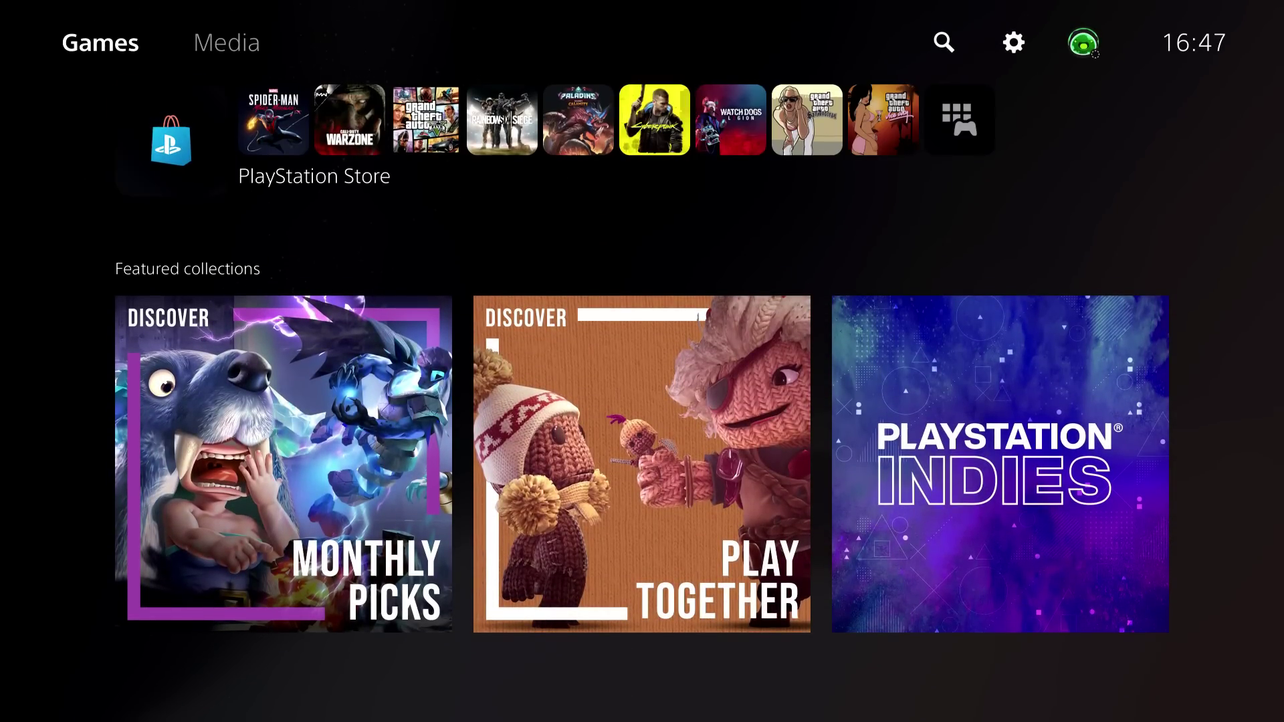
{"action": "key", "text": "Return"}
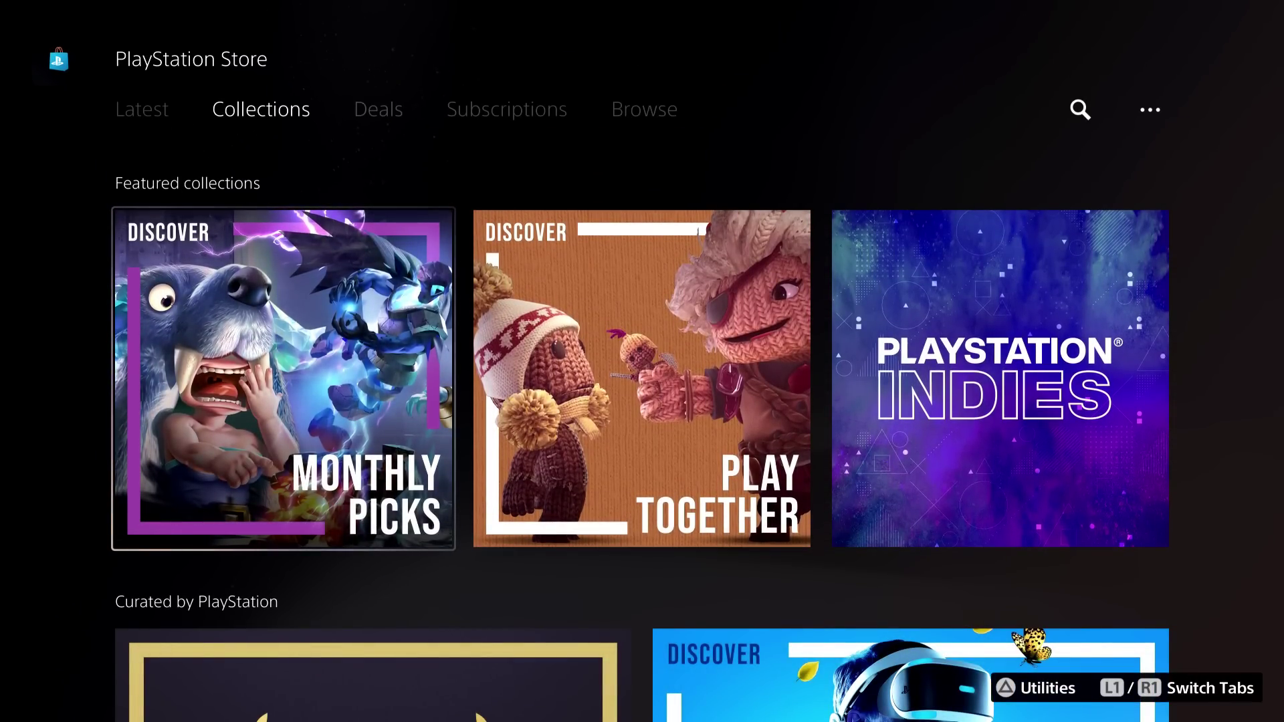
{"action": "key", "text": "Up"}
{"action": "key", "text": "Right"}
{"action": "key", "text": "Right"}
{"action": "key", "text": "Right"}
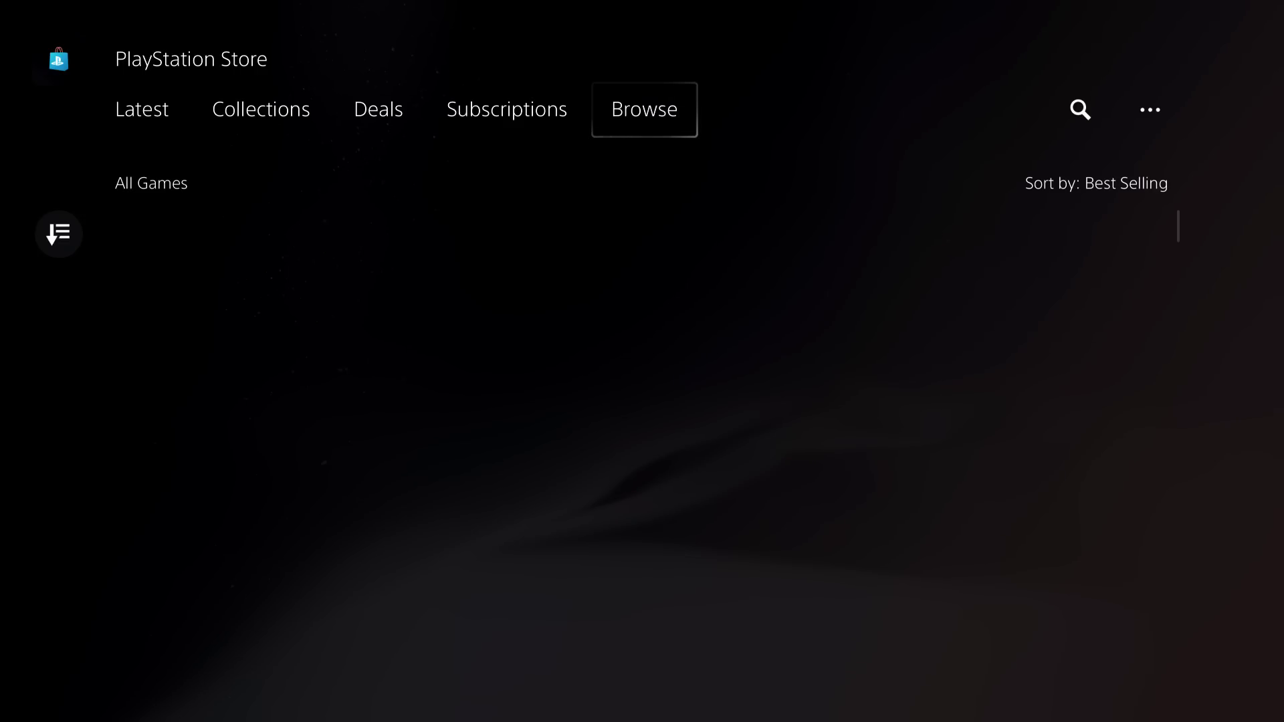
{"action": "key", "text": "Right"}
{"action": "key", "text": "Right"}
{"action": "key", "text": "Return"}
{"action": "key", "text": "Down"}
{"action": "key", "text": "Down"}
{"action": "key", "text": "Down"}
{"action": "key", "text": "Return"}
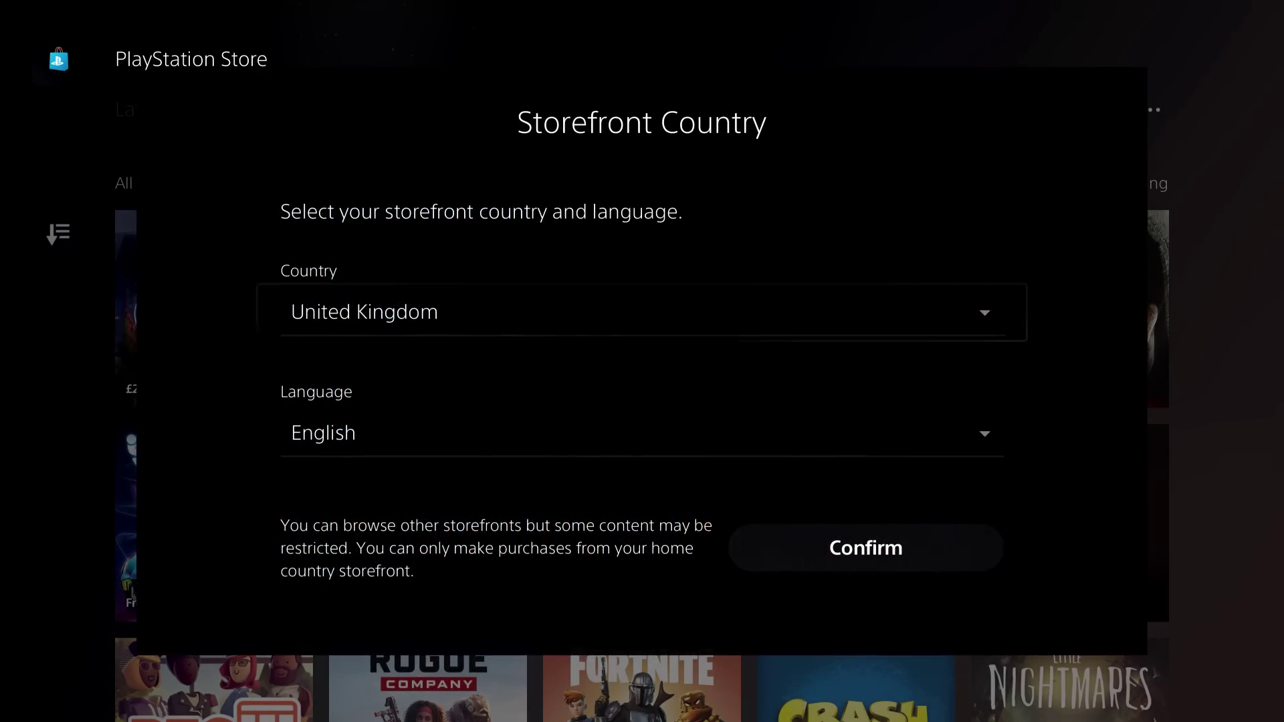
Scroll the country list to check it, then close it keeping United Kingdom.
{"action": "key", "text": "Return"}
{"action": "key", "text": "Up"}
{"action": "key", "text": "Up"}
{"action": "key", "text": "Up"}
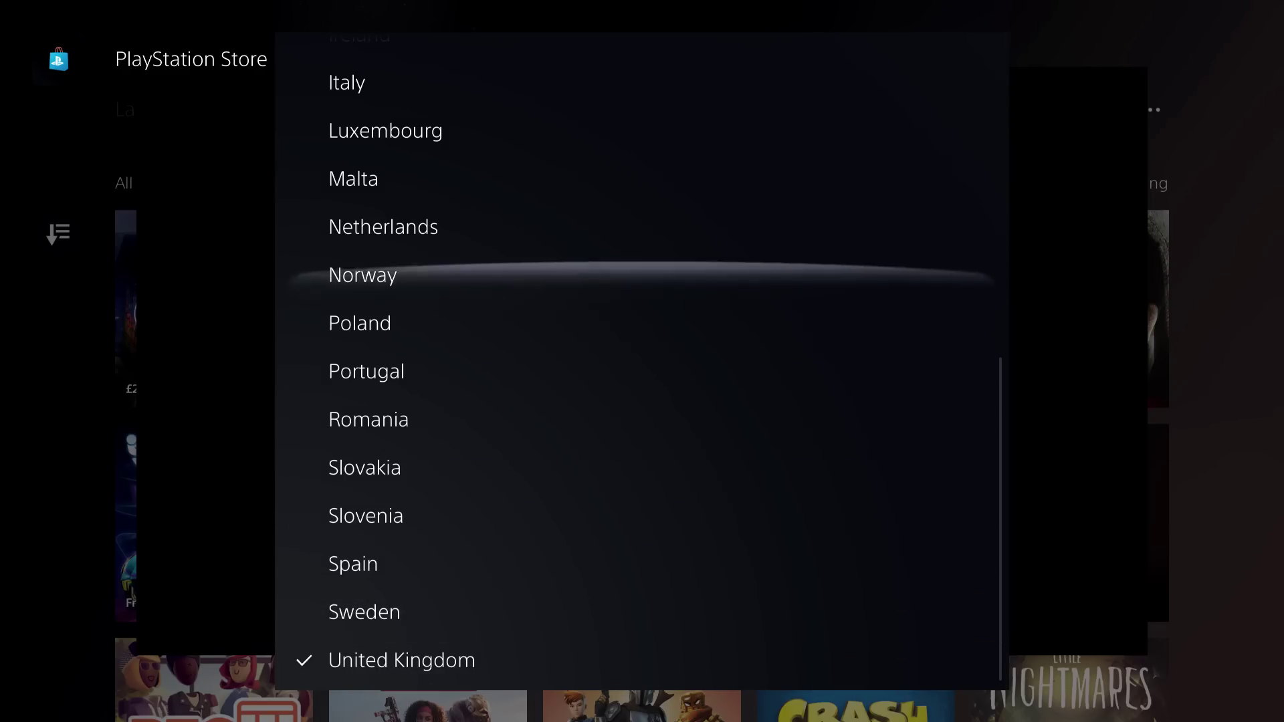
{"action": "key", "text": "Up"}
{"action": "key", "text": "Up"}
{"action": "key", "text": "Up"}
{"action": "key", "text": "Down"}
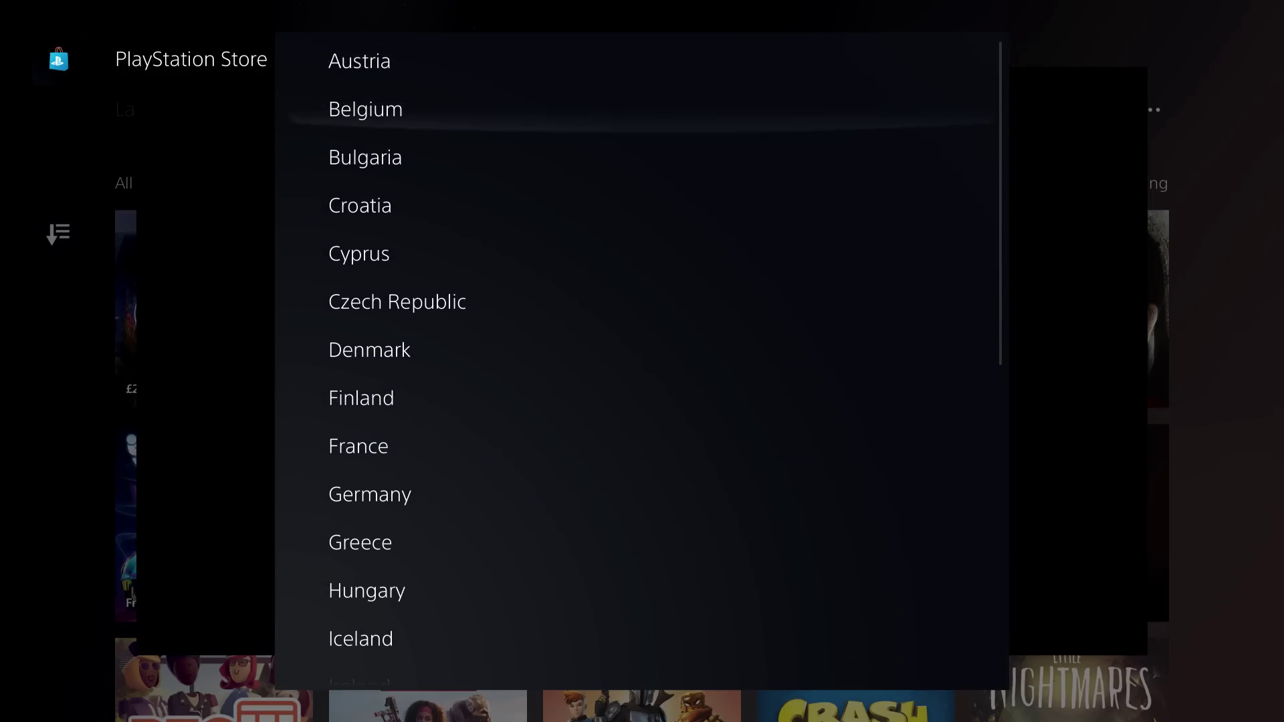
{"action": "key", "text": "Down"}
{"action": "key", "text": "Down"}
{"action": "key", "text": "Down"}
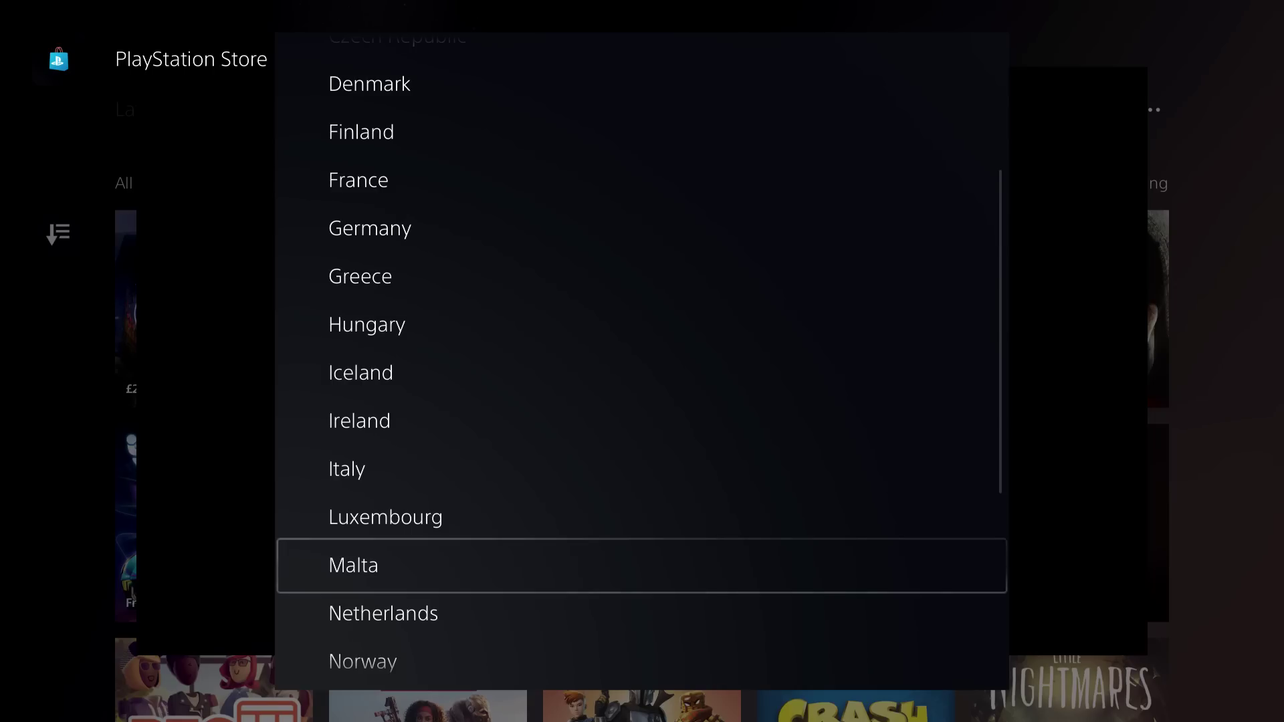
{"action": "key", "text": "Down"}
{"action": "key", "text": "Down"}
{"action": "key", "text": "Down"}
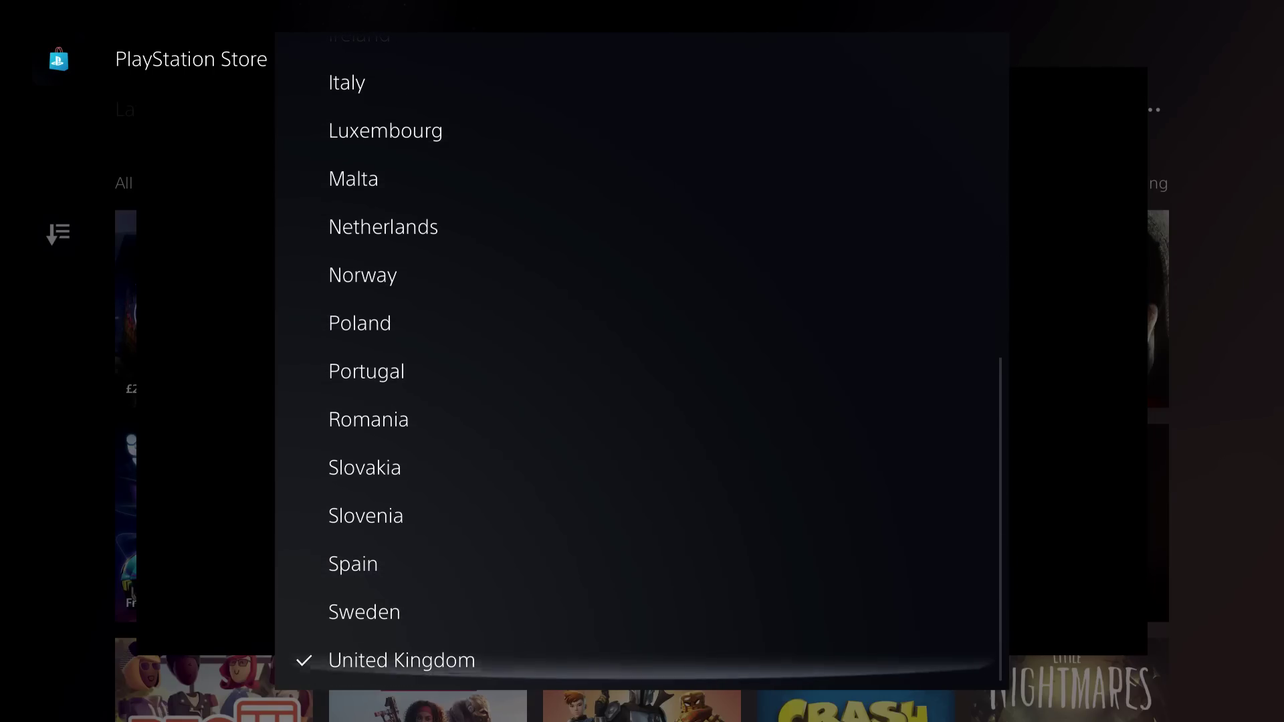
{"action": "key", "text": "Up"}
{"action": "key", "text": "Up"}
{"action": "key", "text": "Up"}
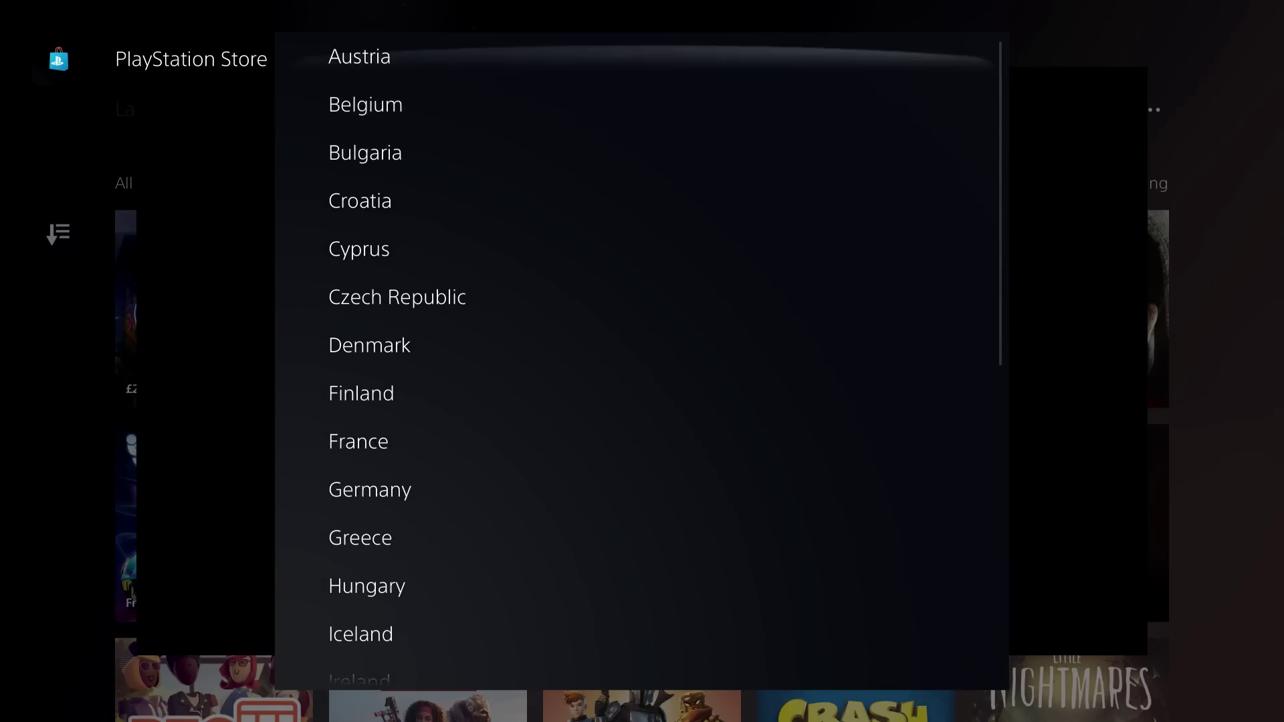
{"action": "key", "text": "Escape"}
{"action": "key", "text": "Escape"}
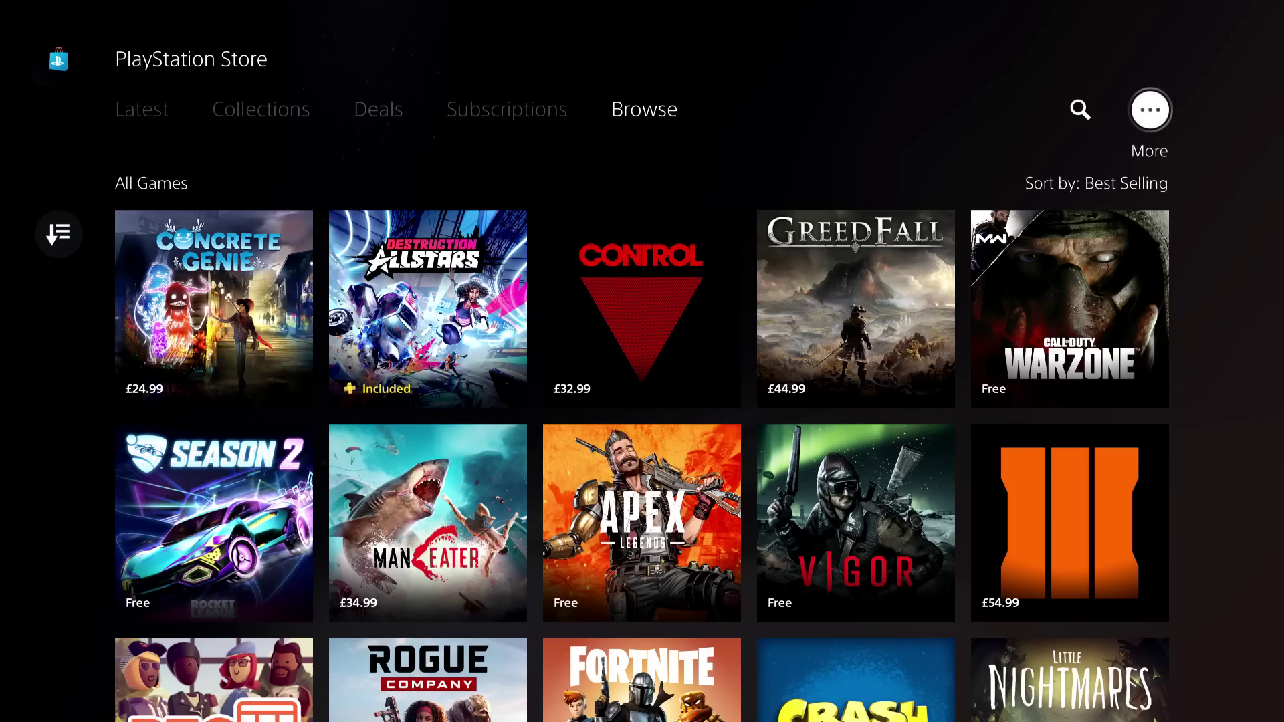
{"action": "key", "text": "Escape"}
Leave the store and log out of the current account from the control center.
{"action": "key", "text": "Right"}
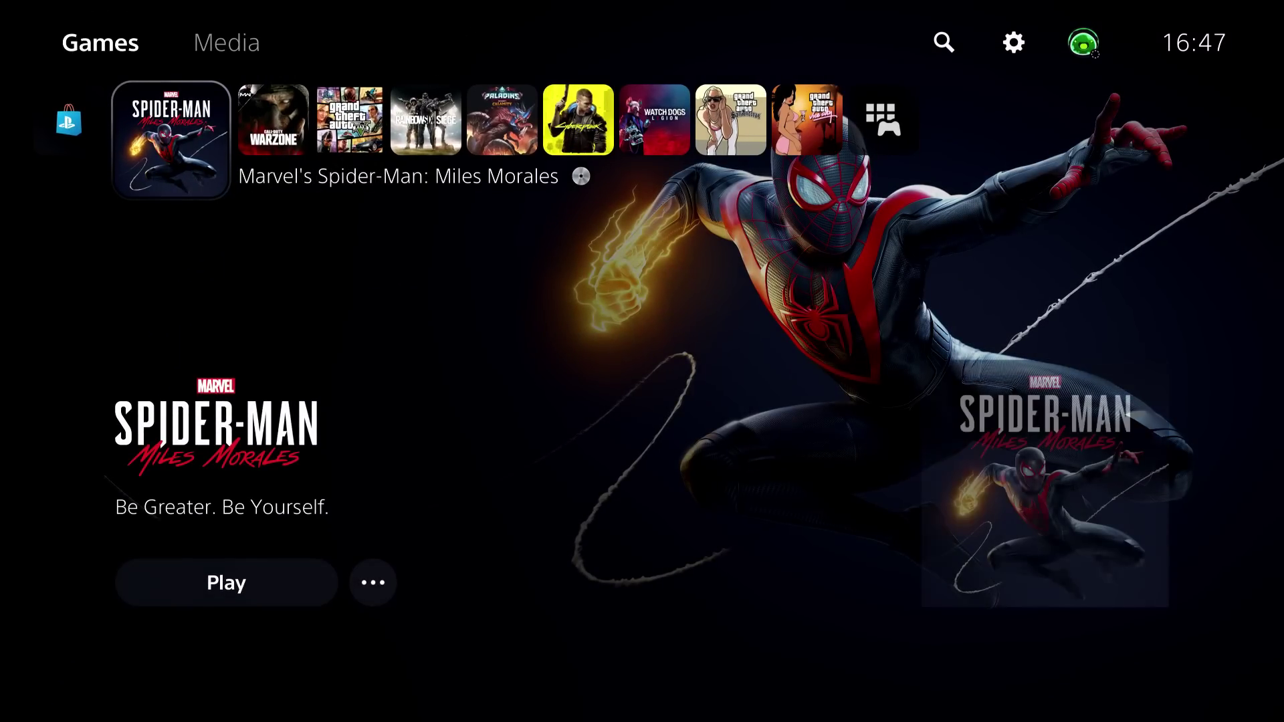
{"action": "key", "text": "super"}
{"action": "key", "text": "Down"}
{"action": "key", "text": "Right"}
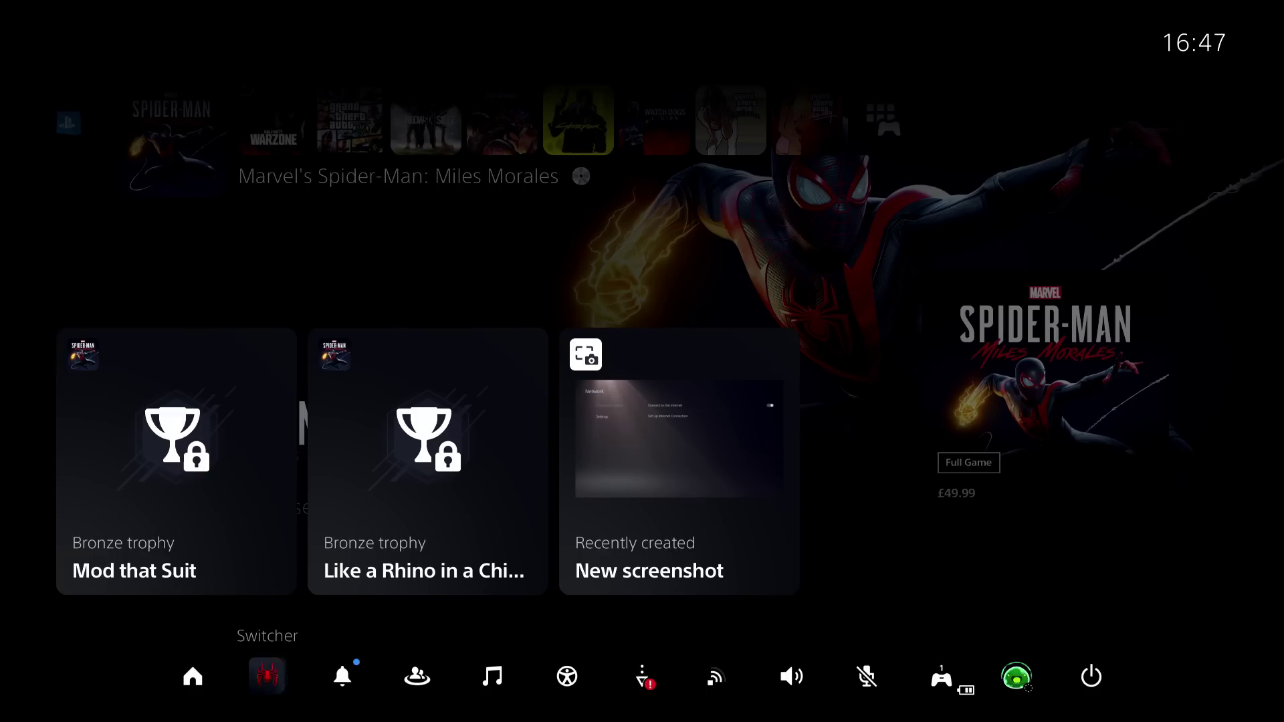
{"action": "key", "text": "Return"}
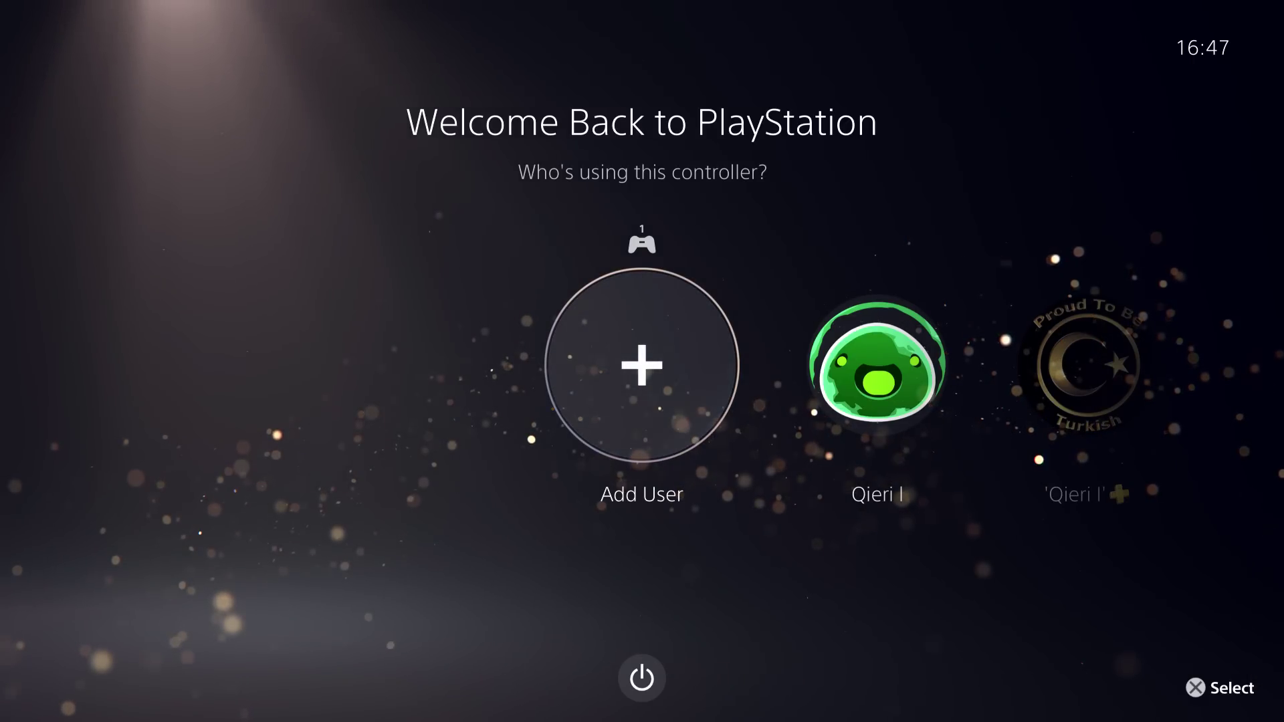
Choose Add User on the Welcome Back user selection screen.
{"action": "key", "text": "Right"}
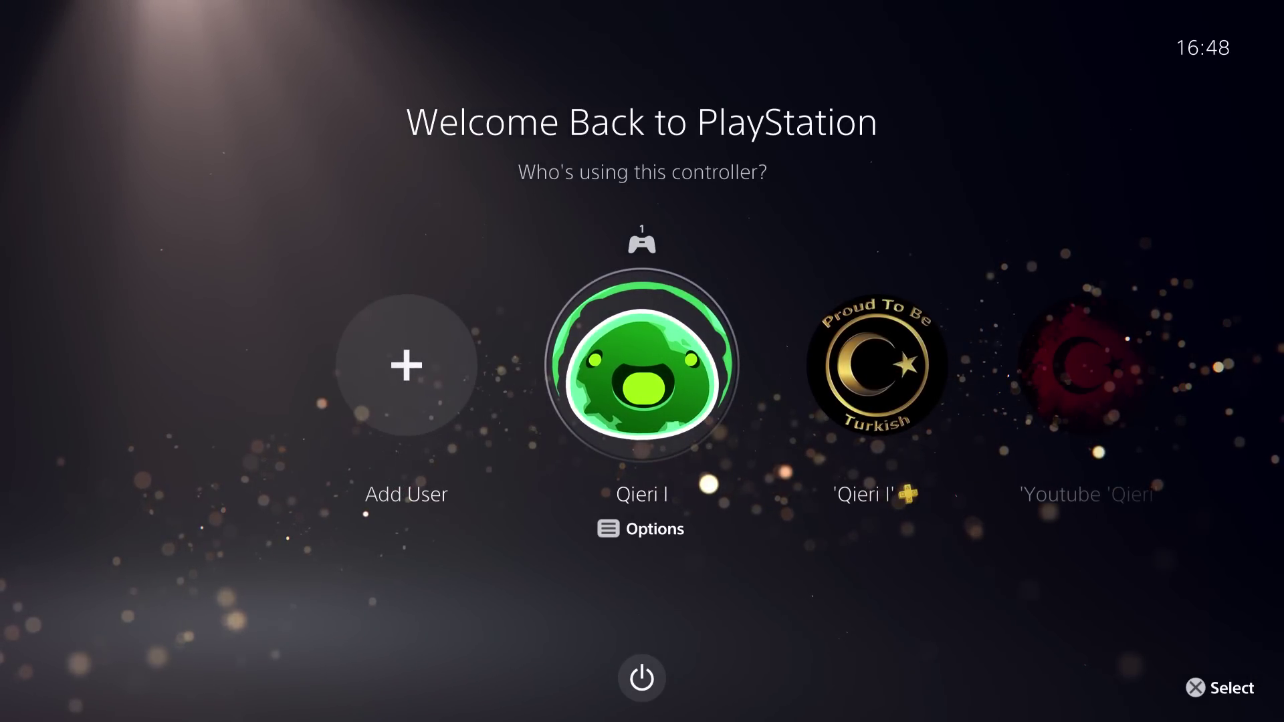
{"action": "key", "text": "Left"}
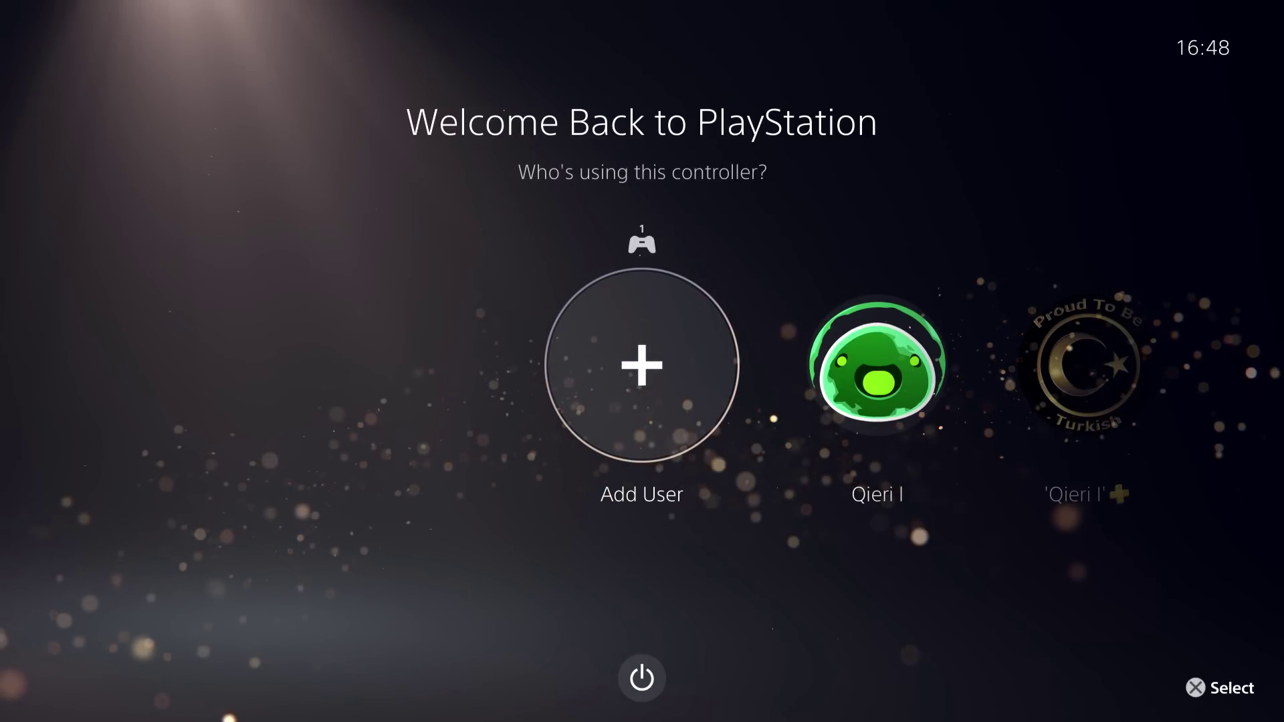
{"action": "key", "text": "Return"}
Add a user to this PS5, agree to the licence, and choose Create an Account.
{"action": "key", "text": "Right"}
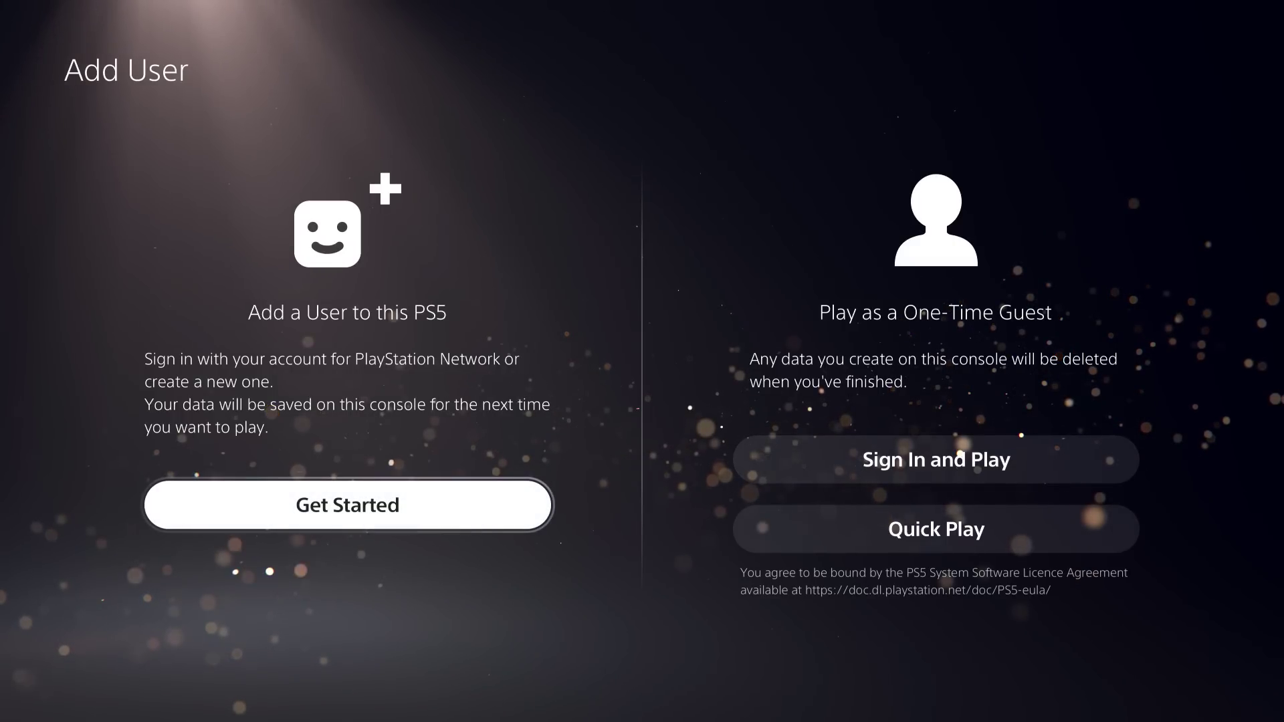
{"action": "key", "text": "Right"}
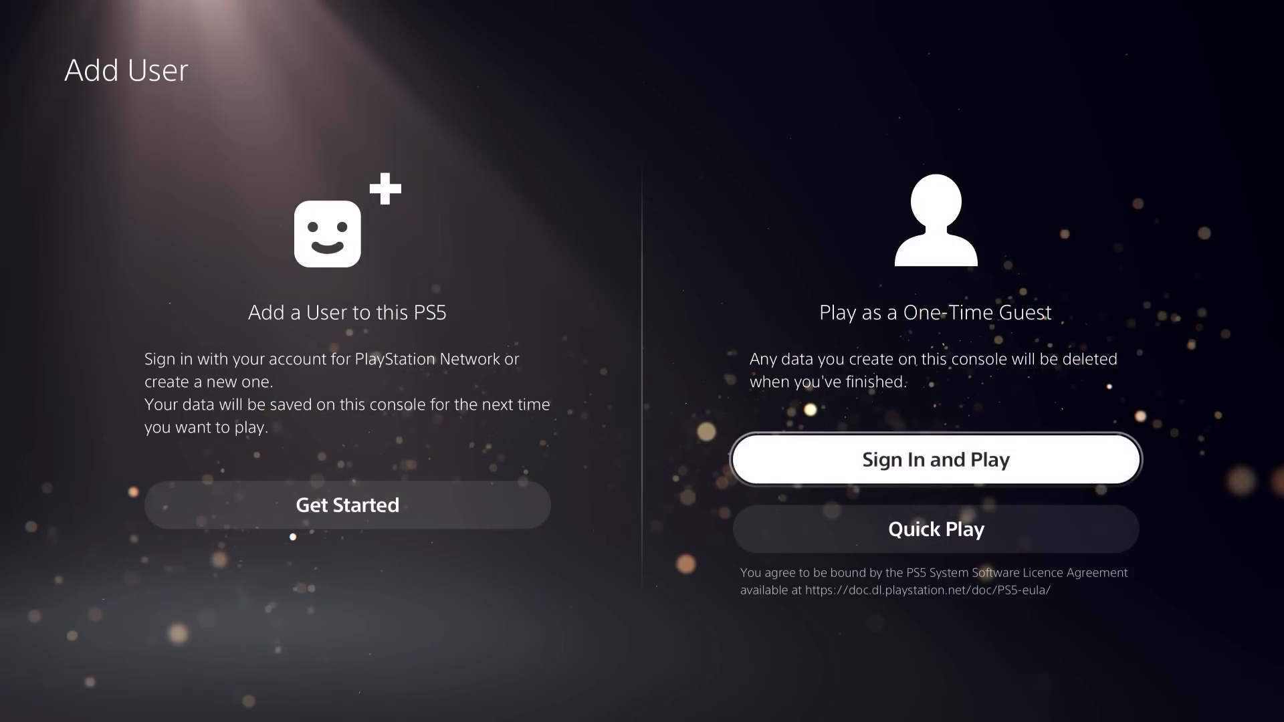
{"action": "key", "text": "Left"}
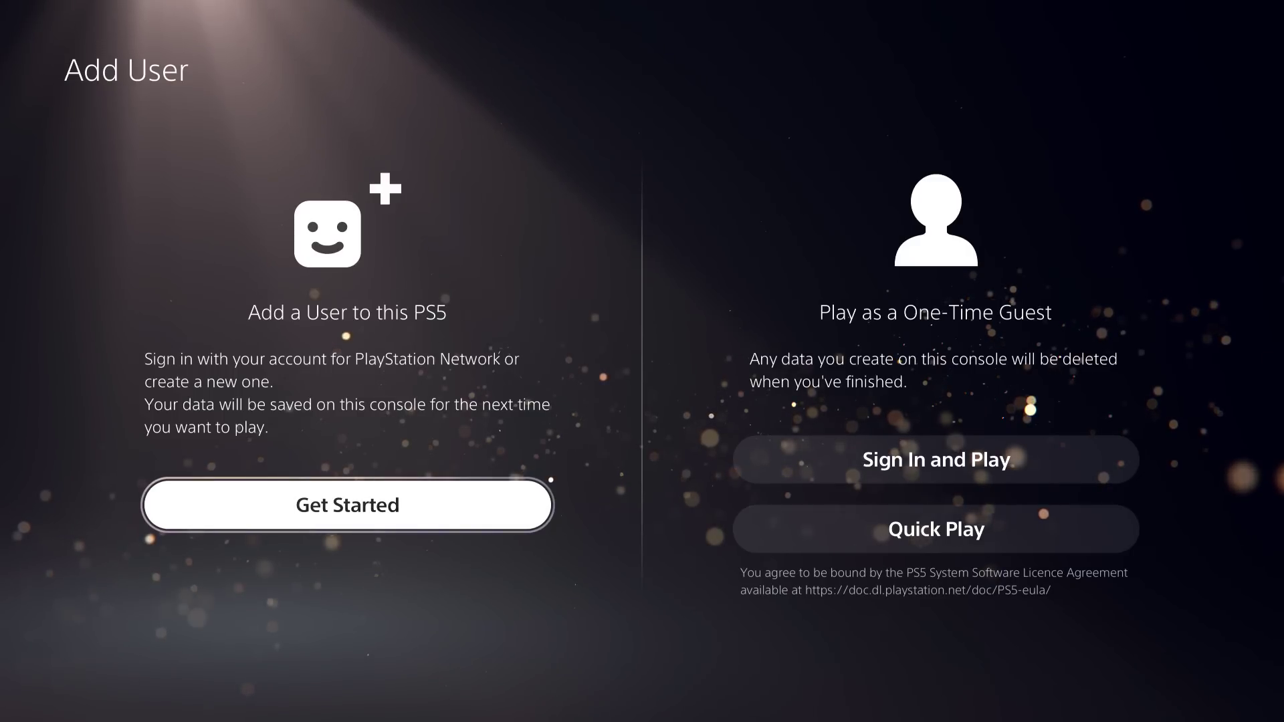
{"action": "key", "text": "Return"}
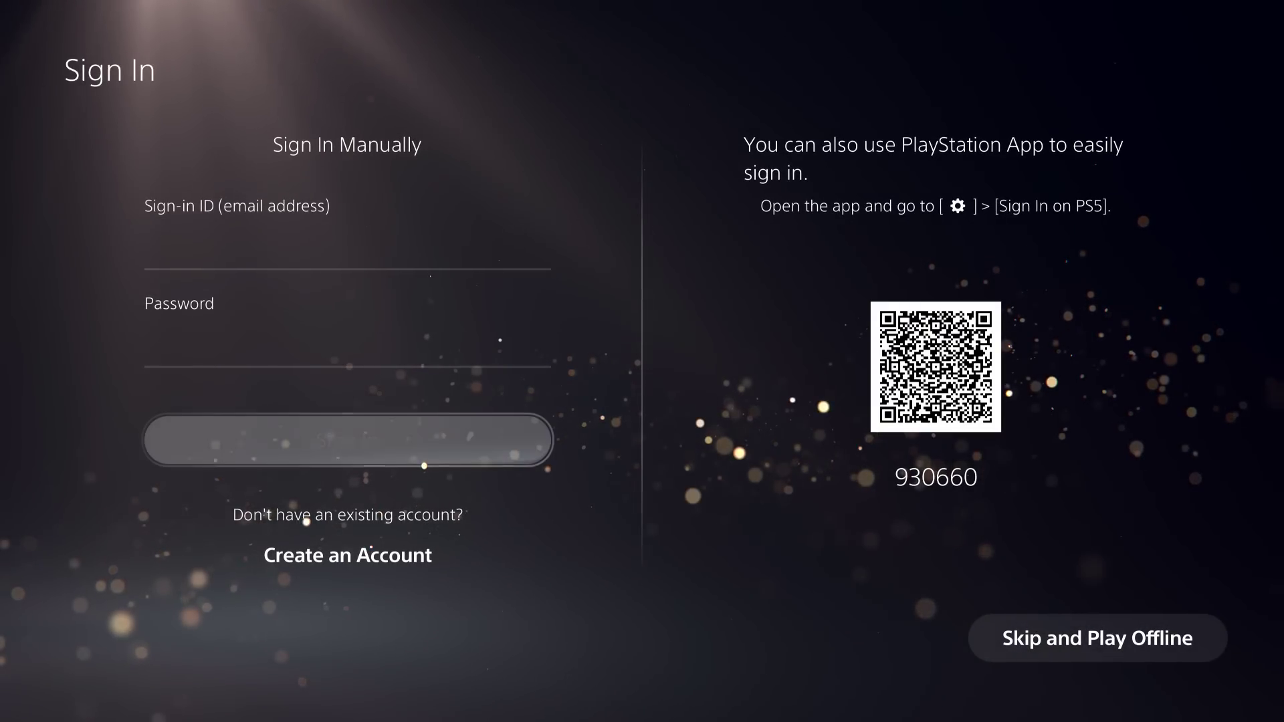
{"action": "key", "text": "Down"}
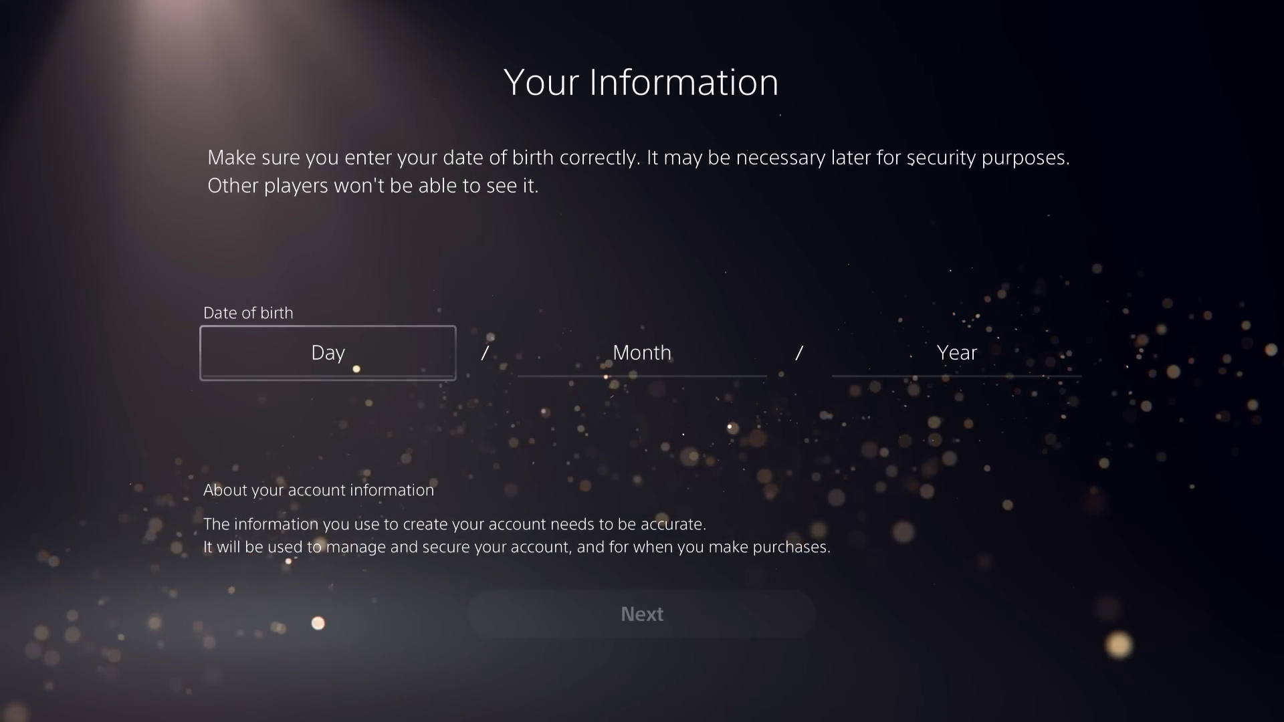
{"action": "key", "text": "Return"}
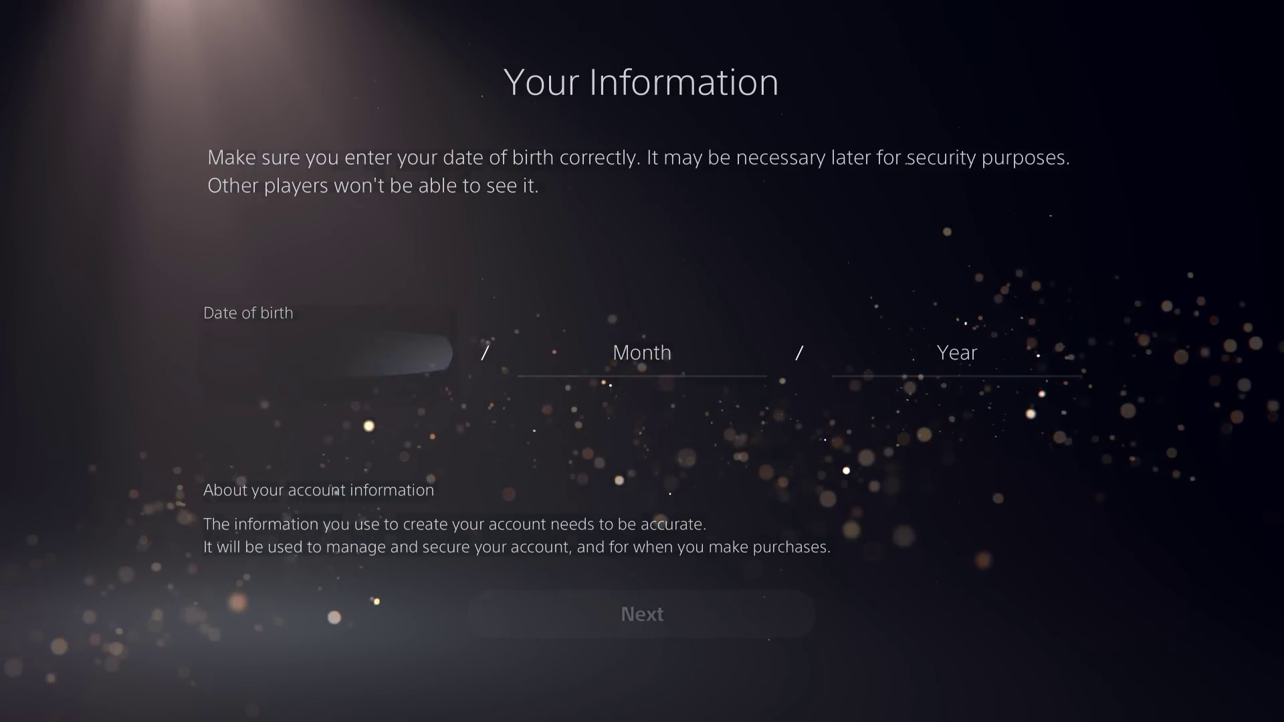
{"action": "key", "text": "Down"}
{"action": "key", "text": "Return"}
{"action": "key", "text": "Right"}
{"action": "key", "text": "Return"}
{"action": "key", "text": "Down"}
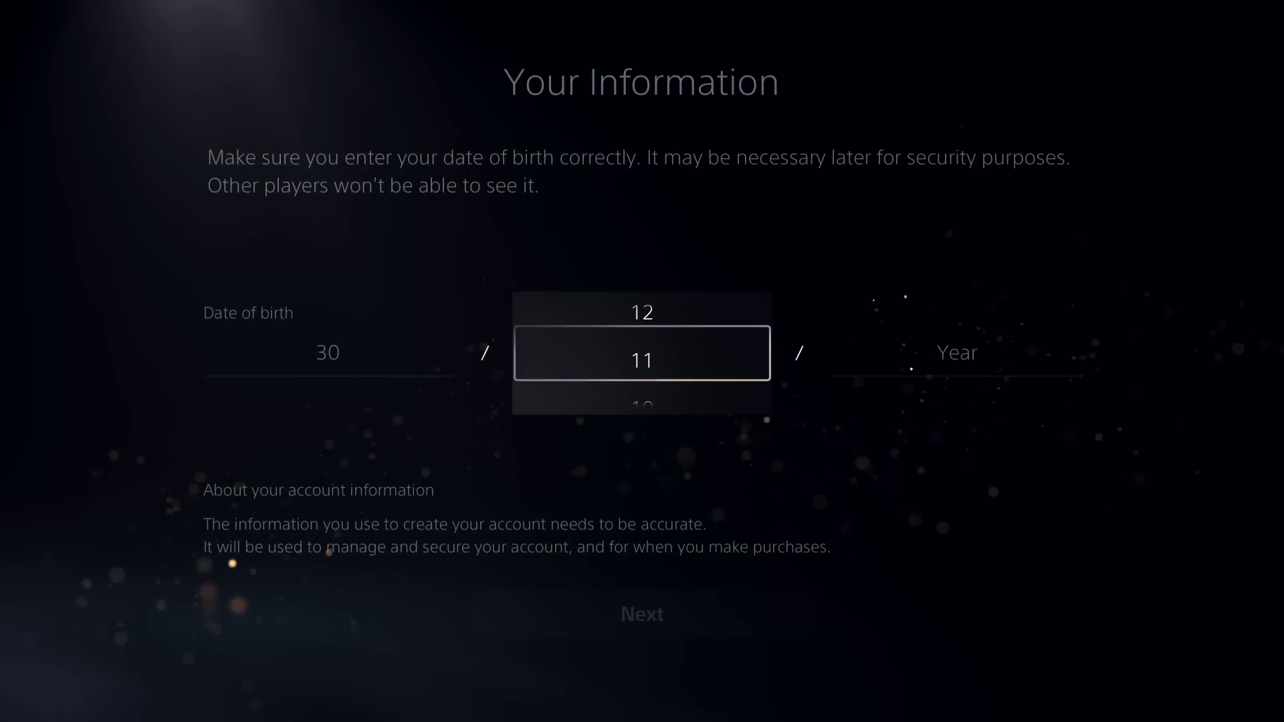
{"action": "key", "text": "Return"}
{"action": "key", "text": "Right"}
{"action": "key", "text": "Return"}
{"action": "key", "text": "Down"}
{"action": "key", "text": "Down"}
{"action": "key", "text": "Down"}
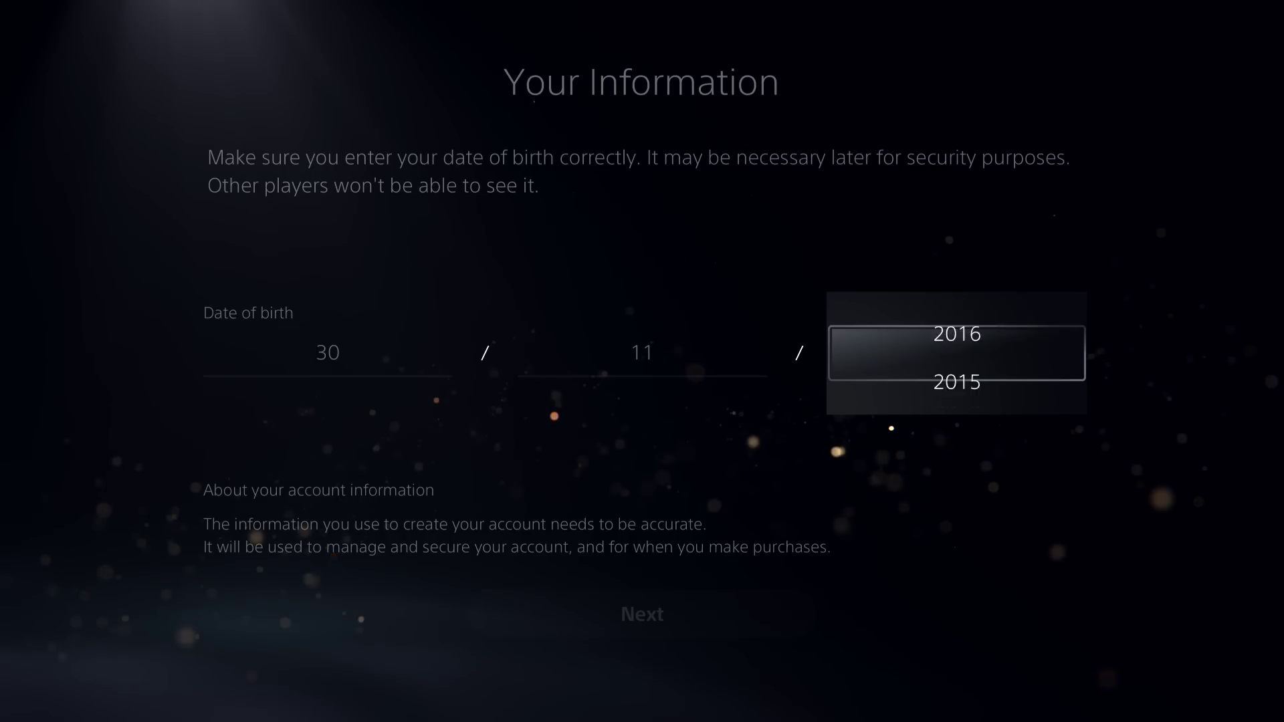
{"action": "key", "text": "Return"}
{"action": "key", "text": "Down"}
{"action": "key", "text": "Return"}
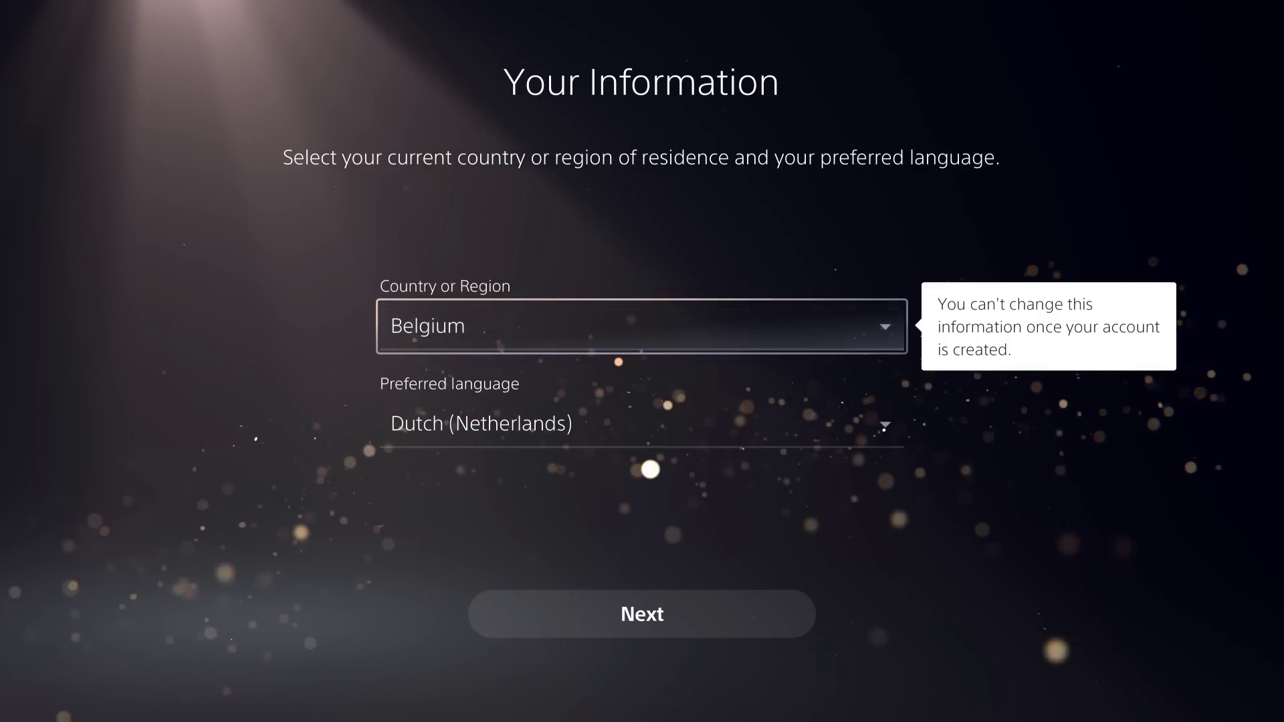
Scroll the country list and set the country or region to Australia.
{"action": "key", "text": "Return"}
{"action": "key", "text": "Down"}
{"action": "key", "text": "Down"}
{"action": "key", "text": "Down"}
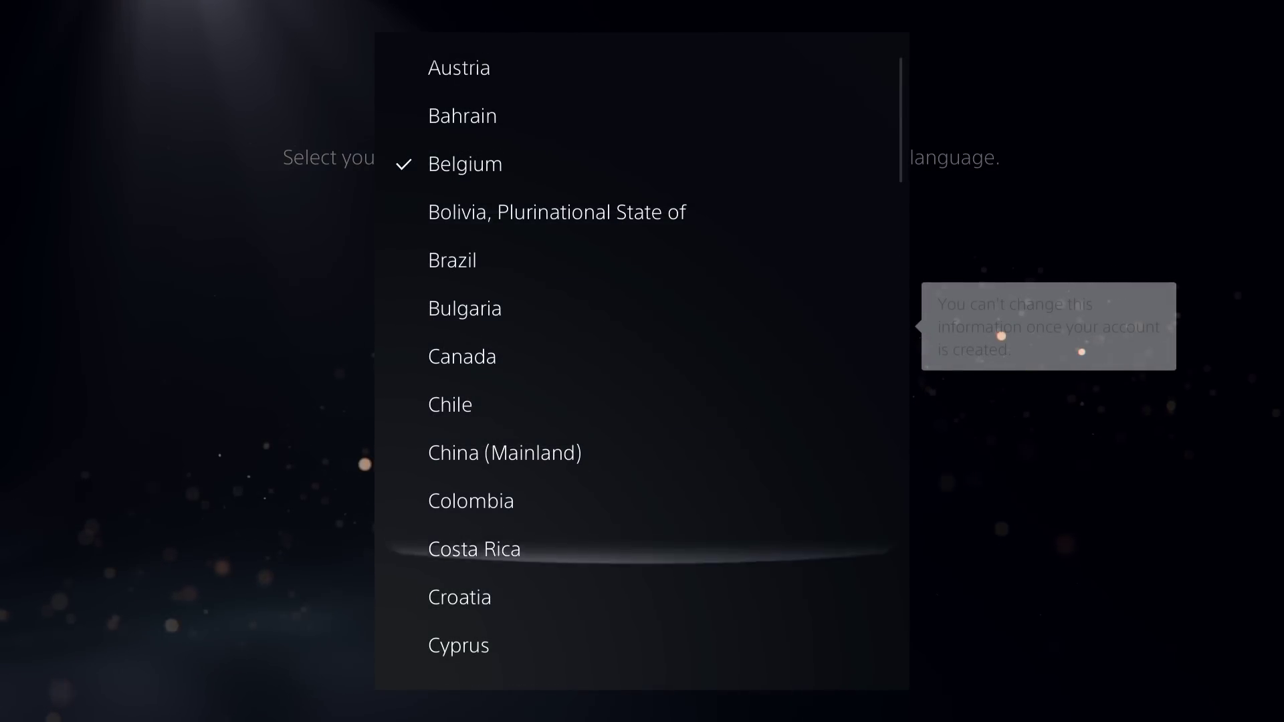
{"action": "key", "text": "Down"}
{"action": "key", "text": "Down"}
{"action": "key", "text": "Down"}
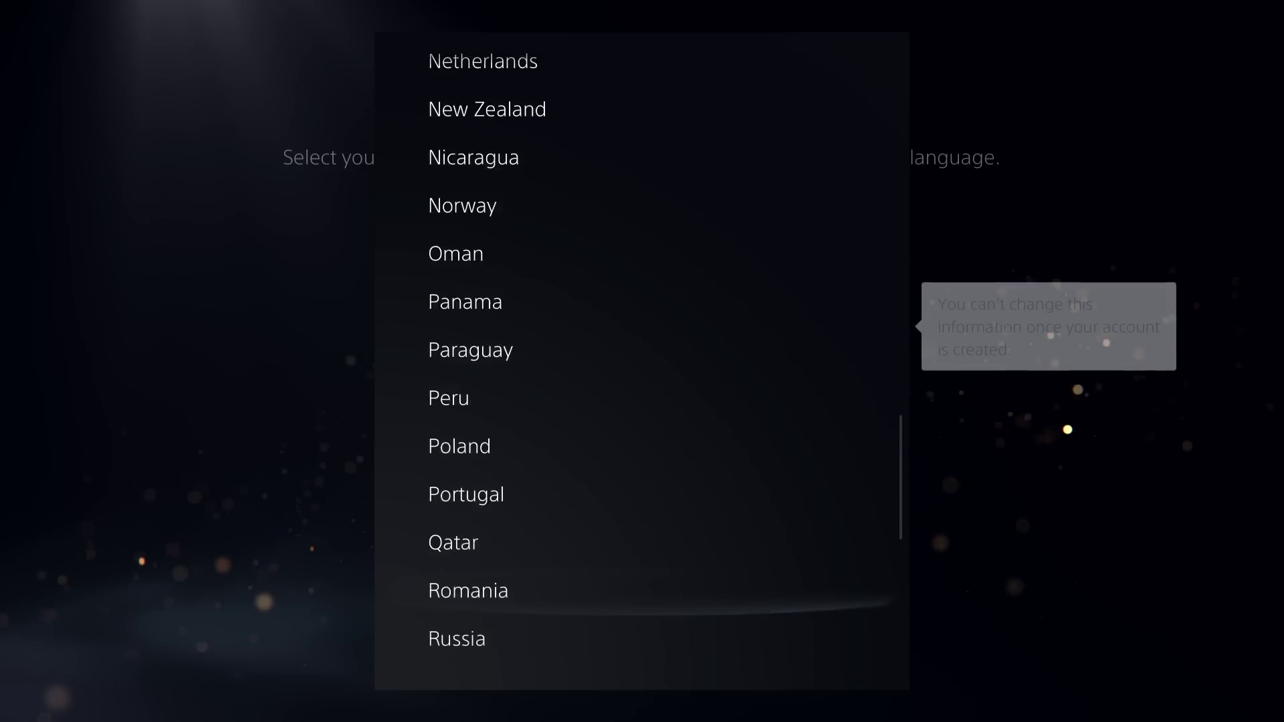
{"action": "key", "text": "Down"}
{"action": "key", "text": "Down"}
{"action": "key", "text": "Down"}
{"action": "key", "text": "Up"}
{"action": "key", "text": "Up"}
{"action": "key", "text": "Up"}
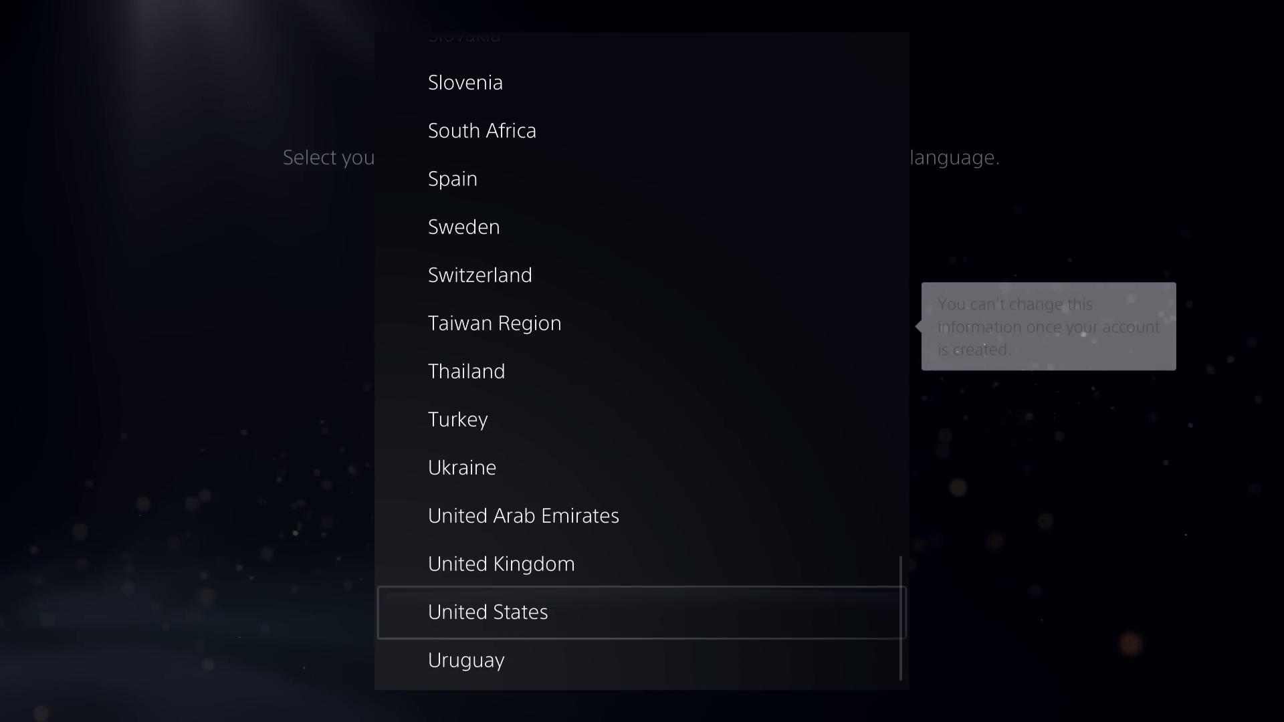
{"action": "key", "text": "Up"}
{"action": "key", "text": "Up"}
{"action": "key", "text": "Up"}
{"action": "key", "text": "Up"}
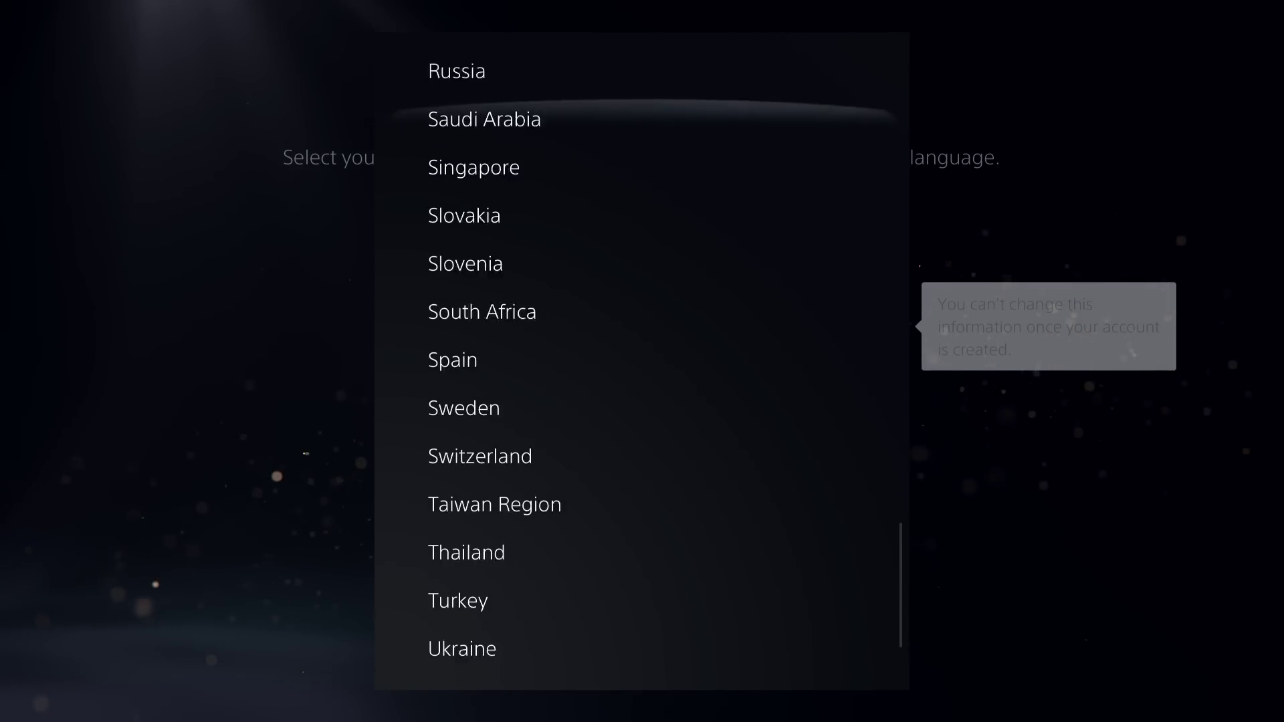
{"action": "key", "text": "Up"}
{"action": "key", "text": "Up"}
{"action": "key", "text": "Up"}
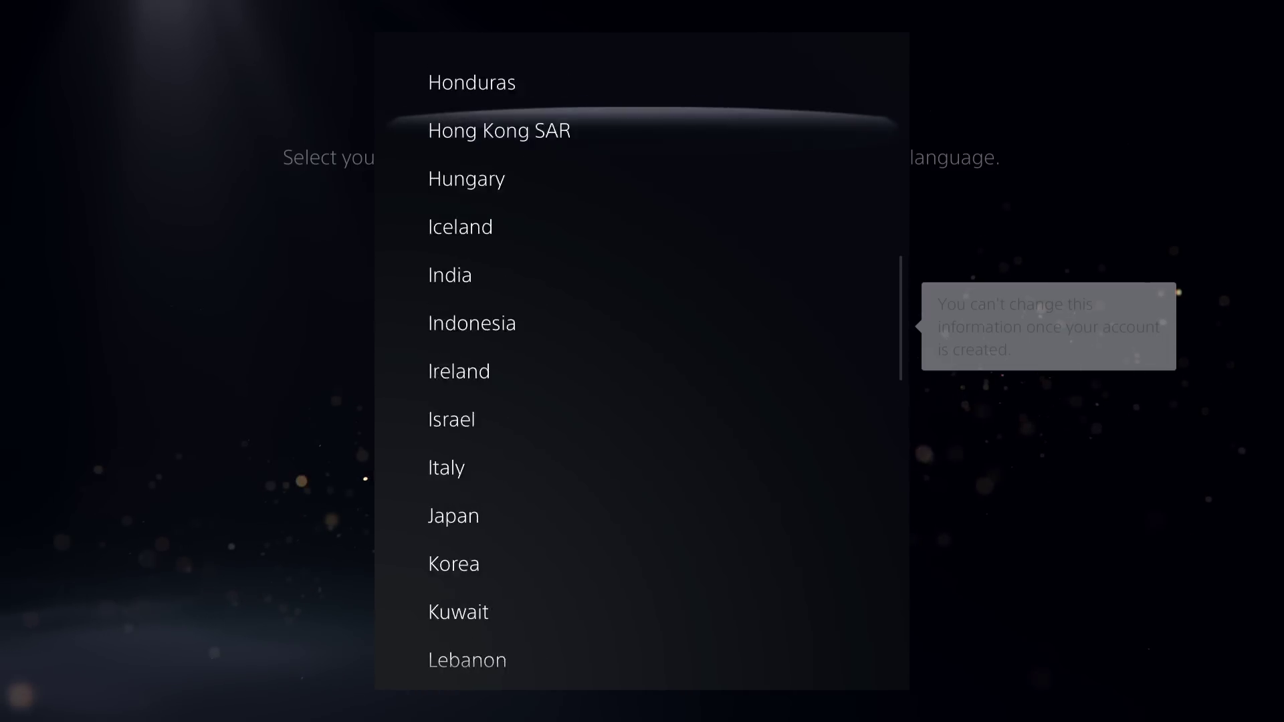
{"action": "key", "text": "Up"}
{"action": "key", "text": "Up"}
{"action": "key", "text": "Up"}
{"action": "key", "text": "Down"}
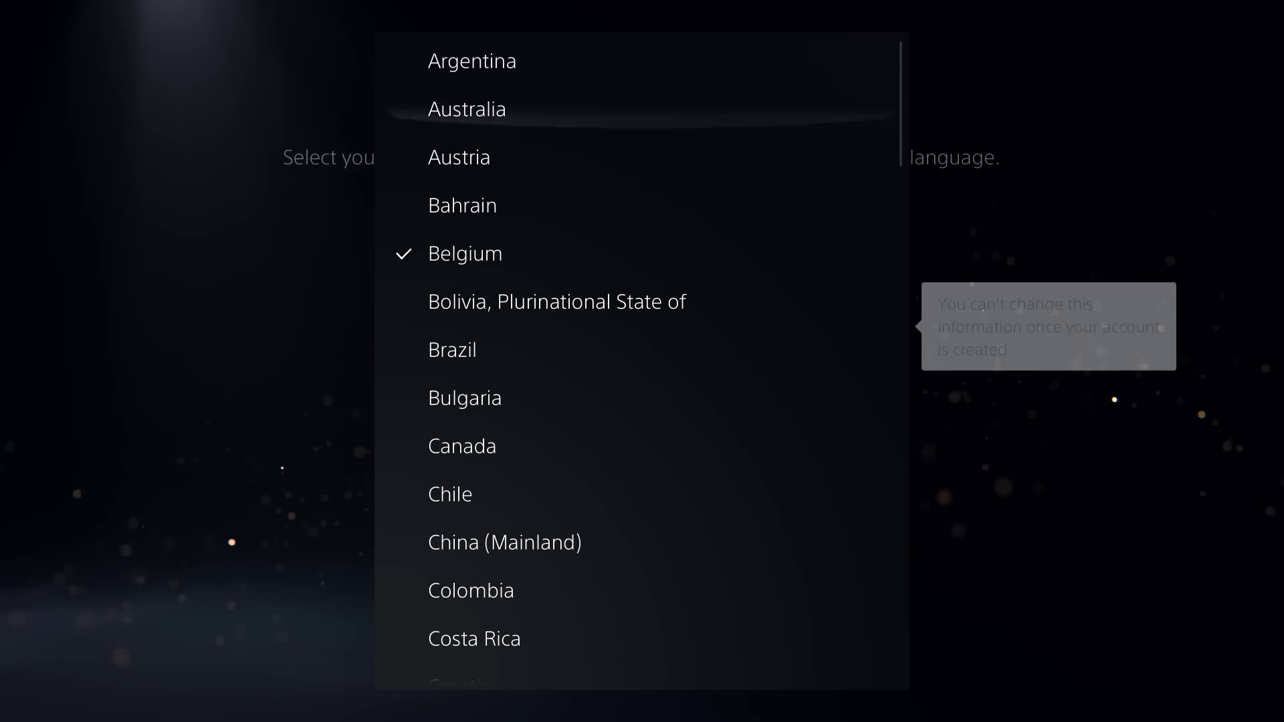
{"action": "key", "text": "Return"}
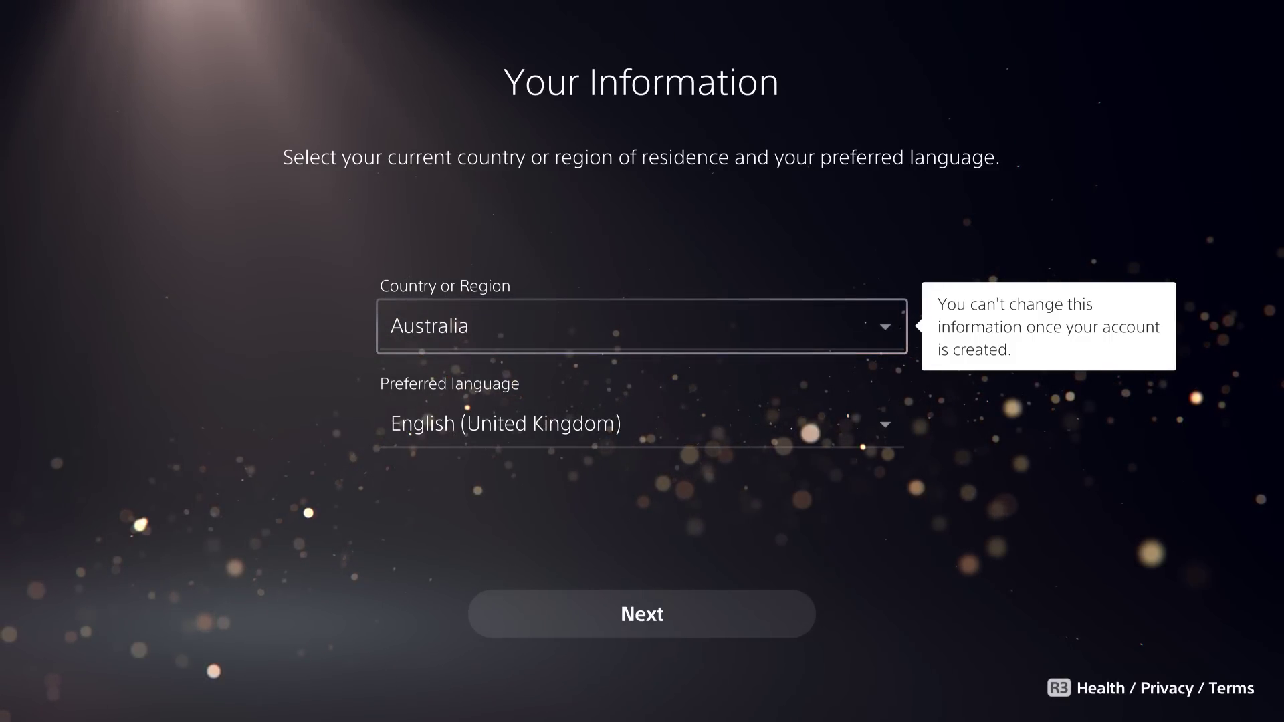
Change the country or region to Japan.
{"action": "key", "text": "Return"}
{"action": "key", "text": "Down"}
{"action": "key", "text": "Down"}
{"action": "key", "text": "Down"}
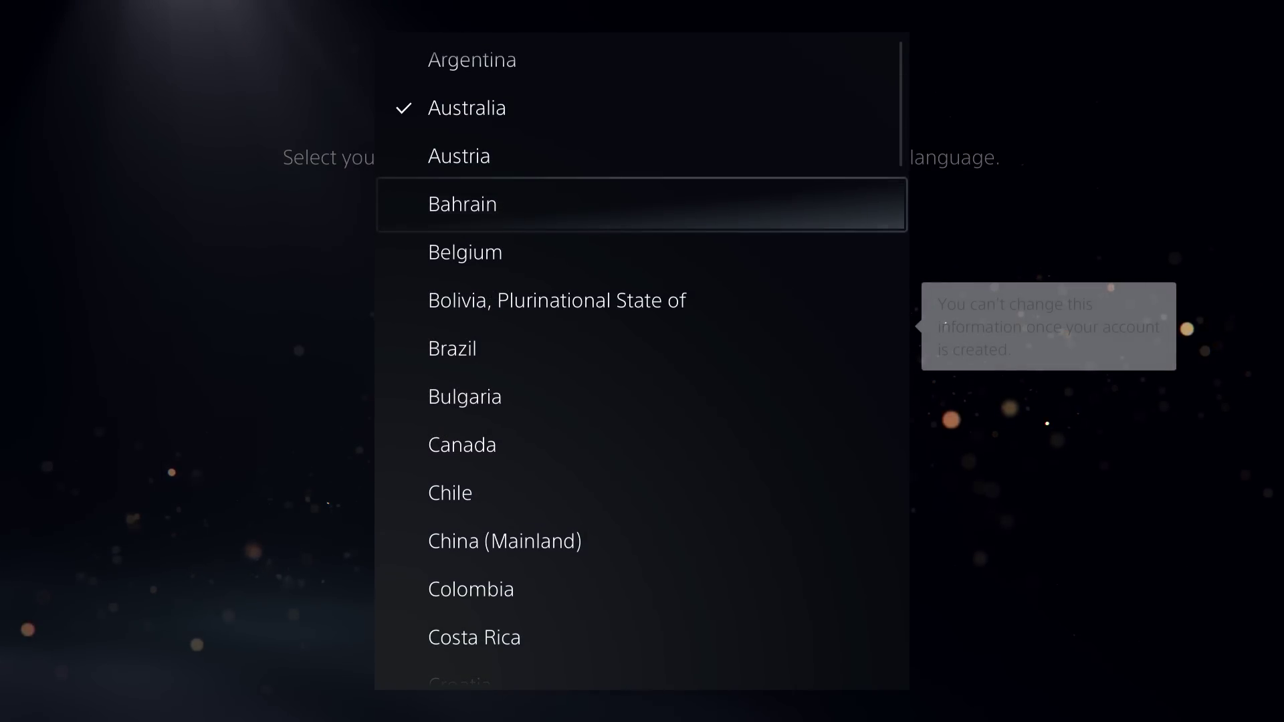
{"action": "key", "text": "Down"}
{"action": "key", "text": "Down"}
{"action": "key", "text": "Down"}
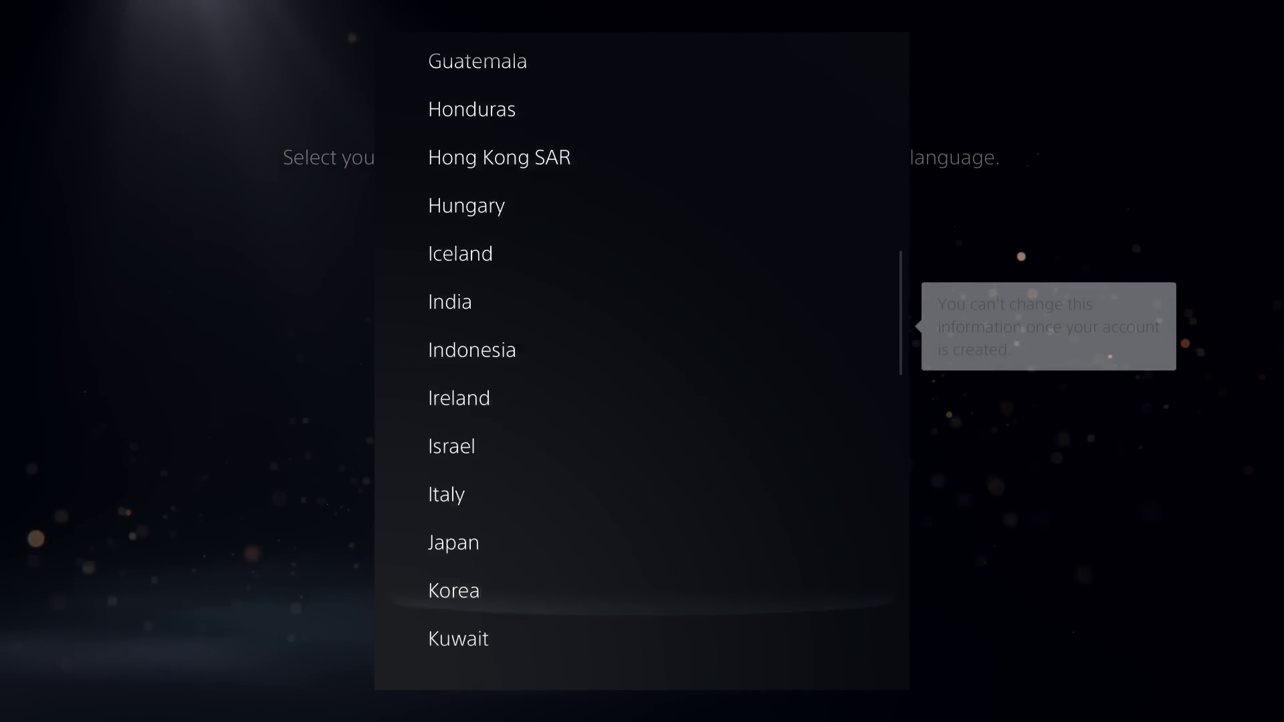
{"action": "key", "text": "Down"}
{"action": "key", "text": "Down"}
{"action": "key", "text": "Down"}
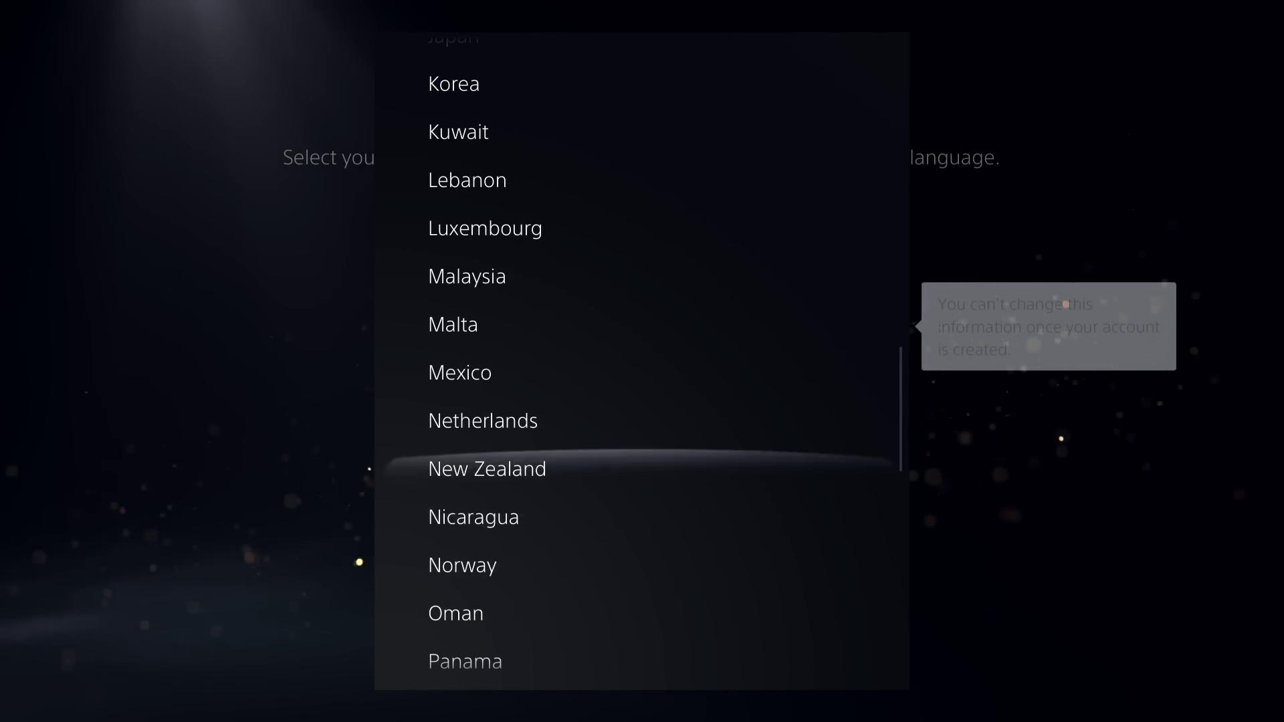
{"action": "key", "text": "Up"}
{"action": "key", "text": "Up"}
{"action": "key", "text": "Up"}
{"action": "key", "text": "Return"}
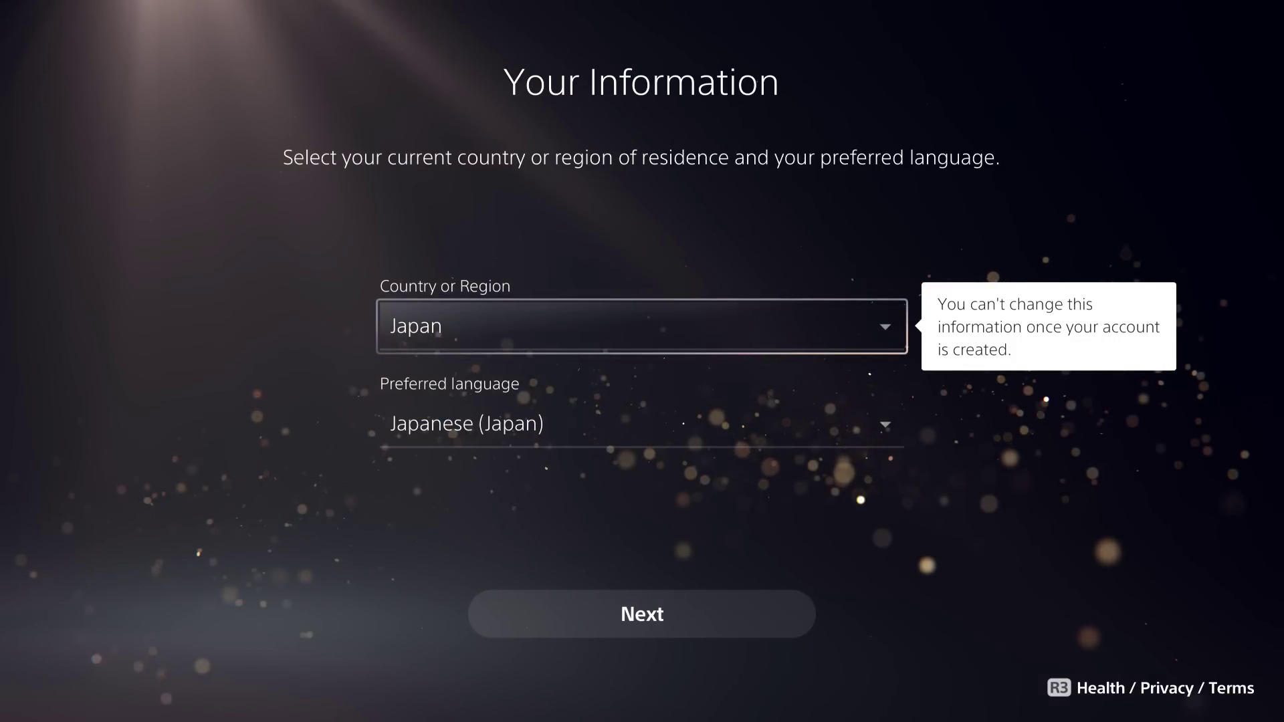
Change the country or region to United States, with English (United States) language.
{"action": "key", "text": "Return"}
{"action": "key", "text": "Down"}
{"action": "key", "text": "Down"}
{"action": "key", "text": "Down"}
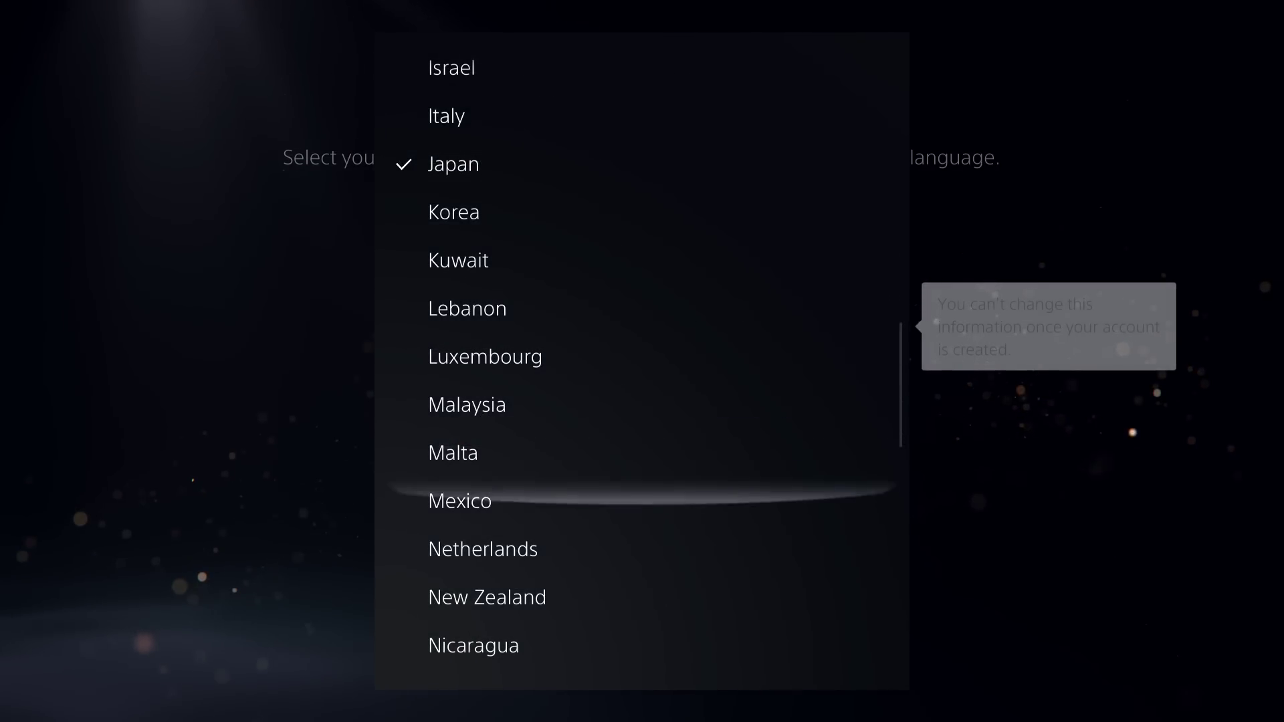
{"action": "key", "text": "Down"}
{"action": "key", "text": "Down"}
{"action": "key", "text": "Down"}
{"action": "key", "text": "Up"}
{"action": "key", "text": "Up"}
{"action": "key", "text": "Up"}
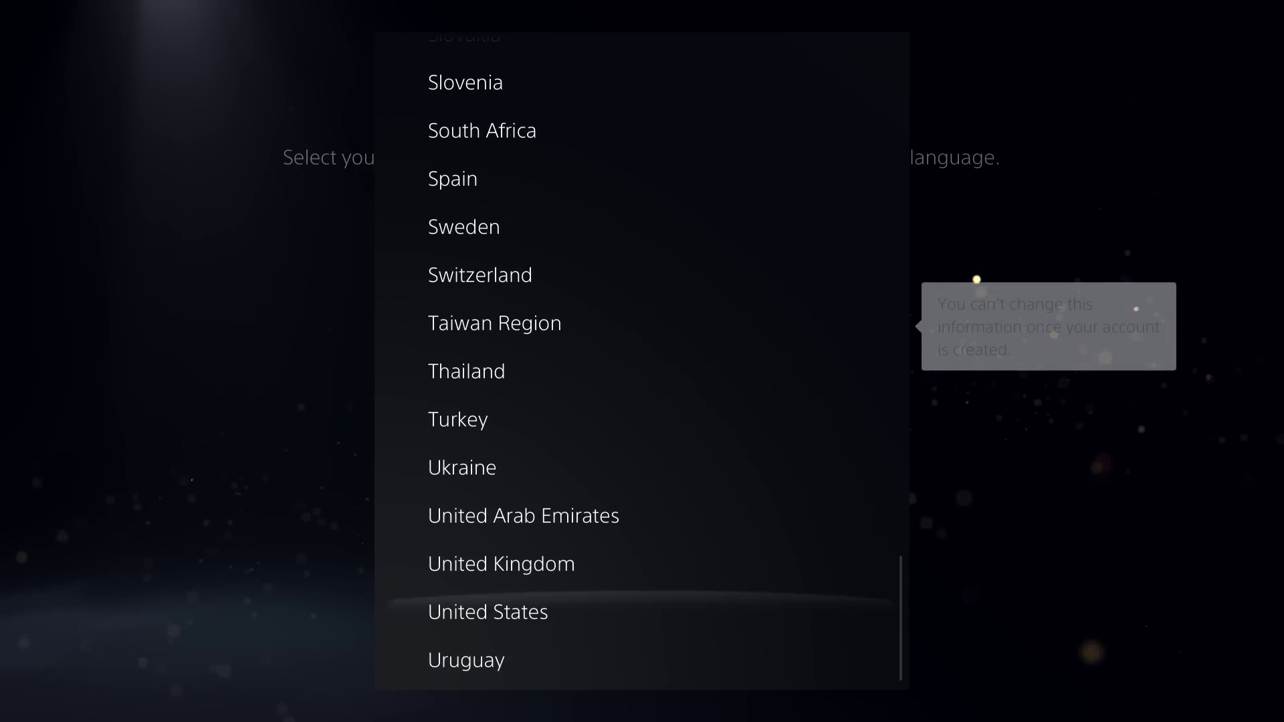
{"action": "key", "text": "Up"}
{"action": "key", "text": "Up"}
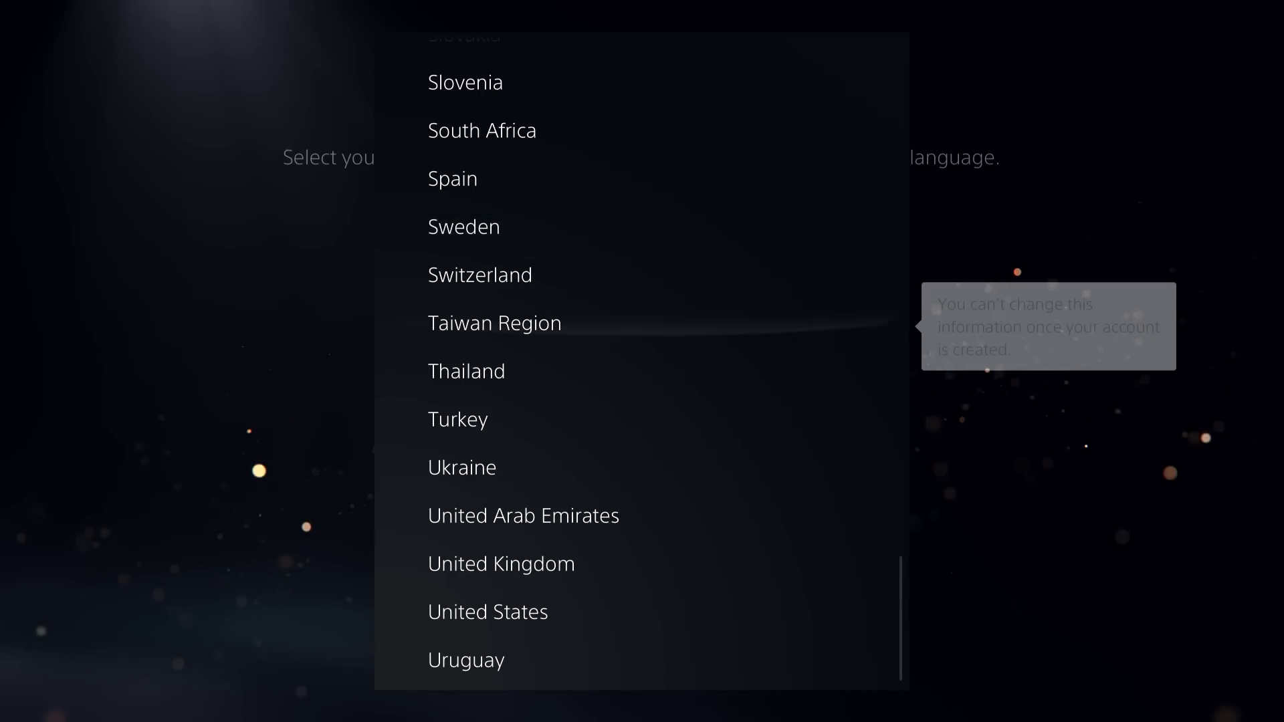
{"action": "key", "text": "Up"}
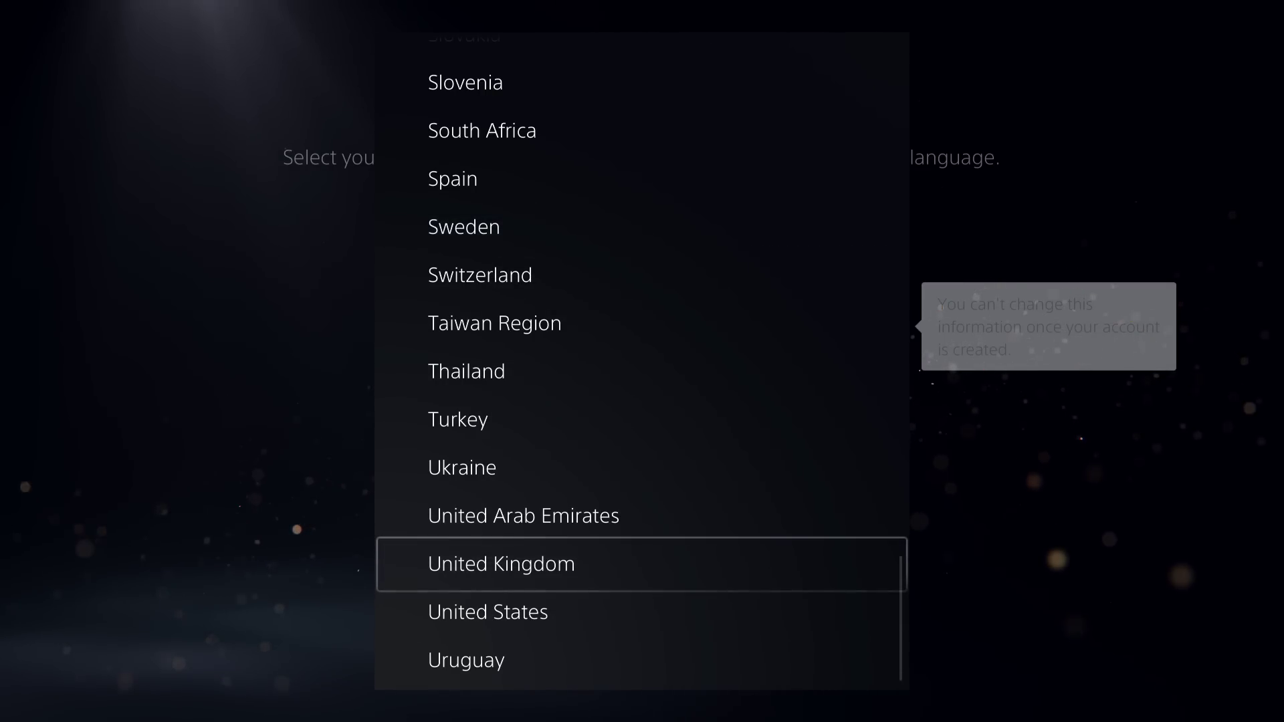
{"action": "key", "text": "Down"}
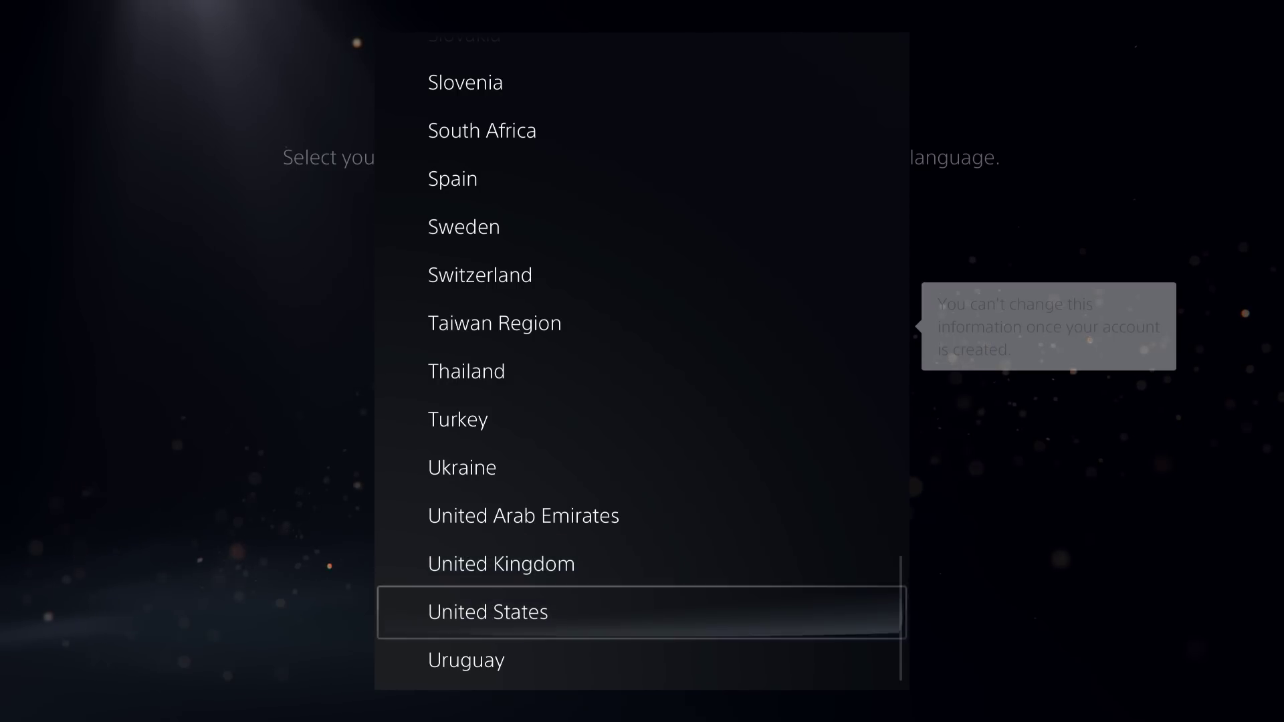
{"action": "key", "text": "Return"}
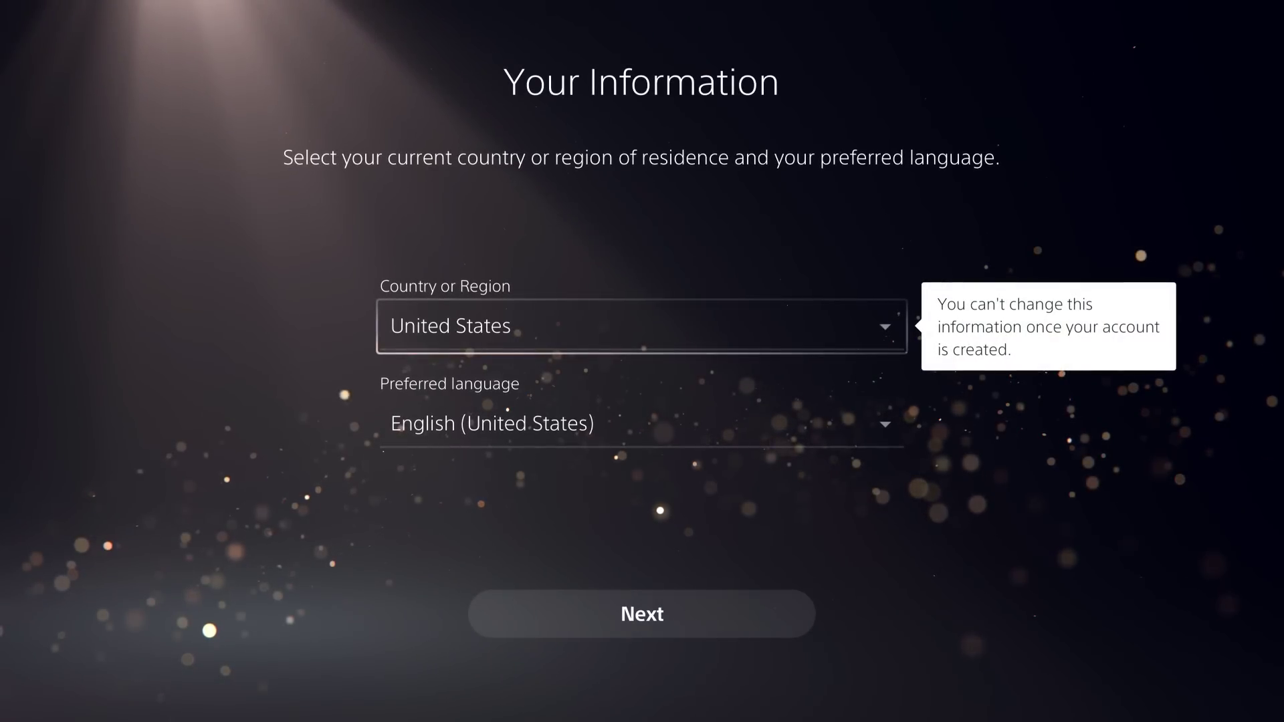
Keep English (United States), continue, go back once, continue again, then exit setup.
{"action": "key", "text": "Down"}
{"action": "key", "text": "Down"}
{"action": "key", "text": "Up"}
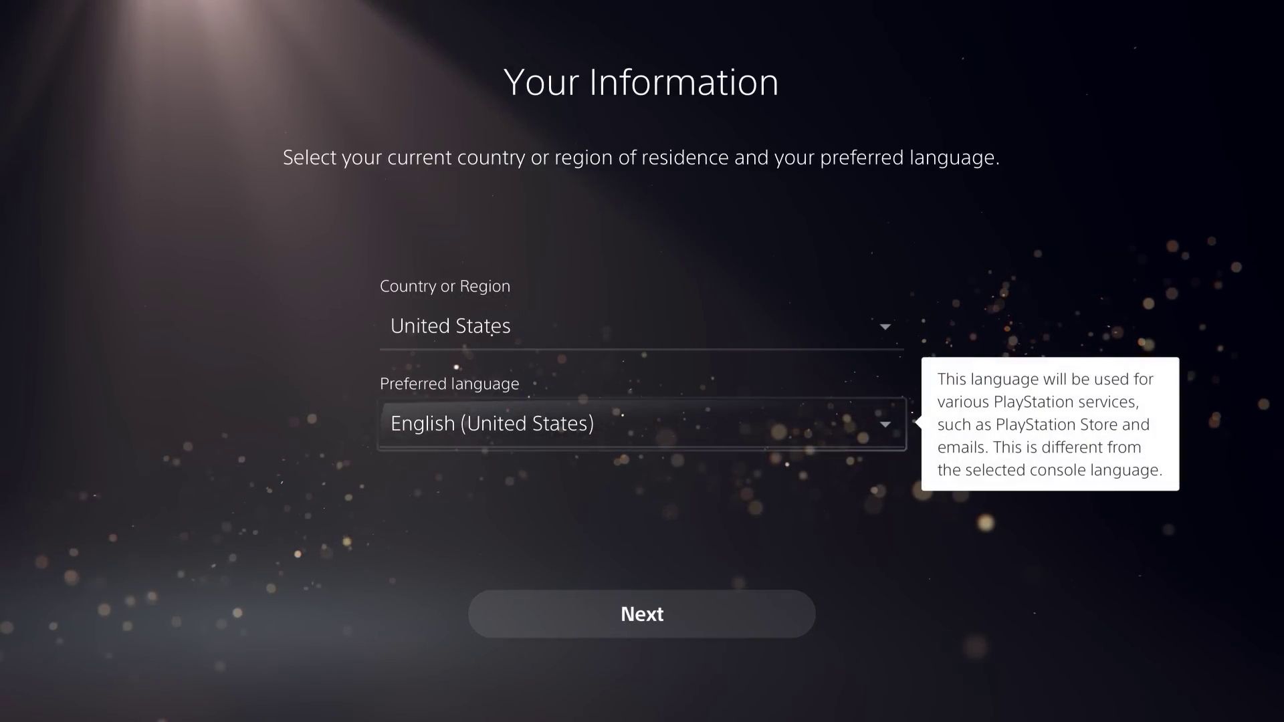
{"action": "key", "text": "Return"}
{"action": "key", "text": "Return"}
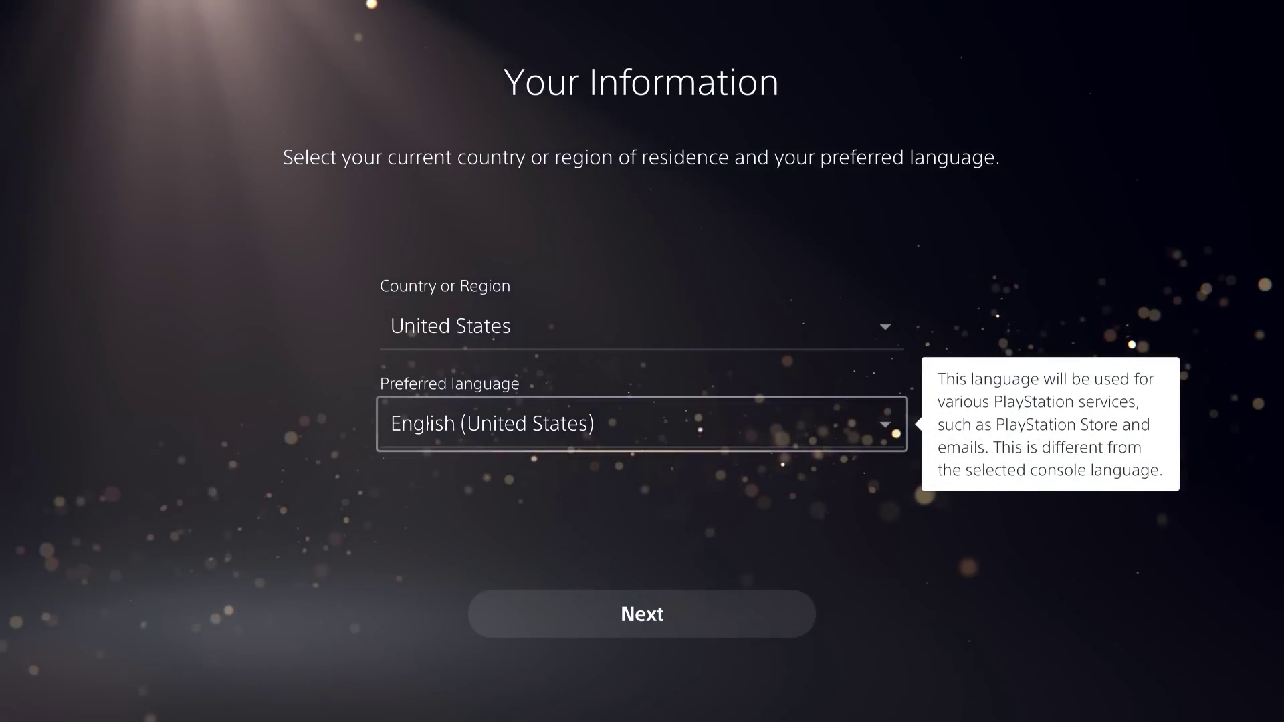
{"action": "key", "text": "Down"}
{"action": "key", "text": "Return"}
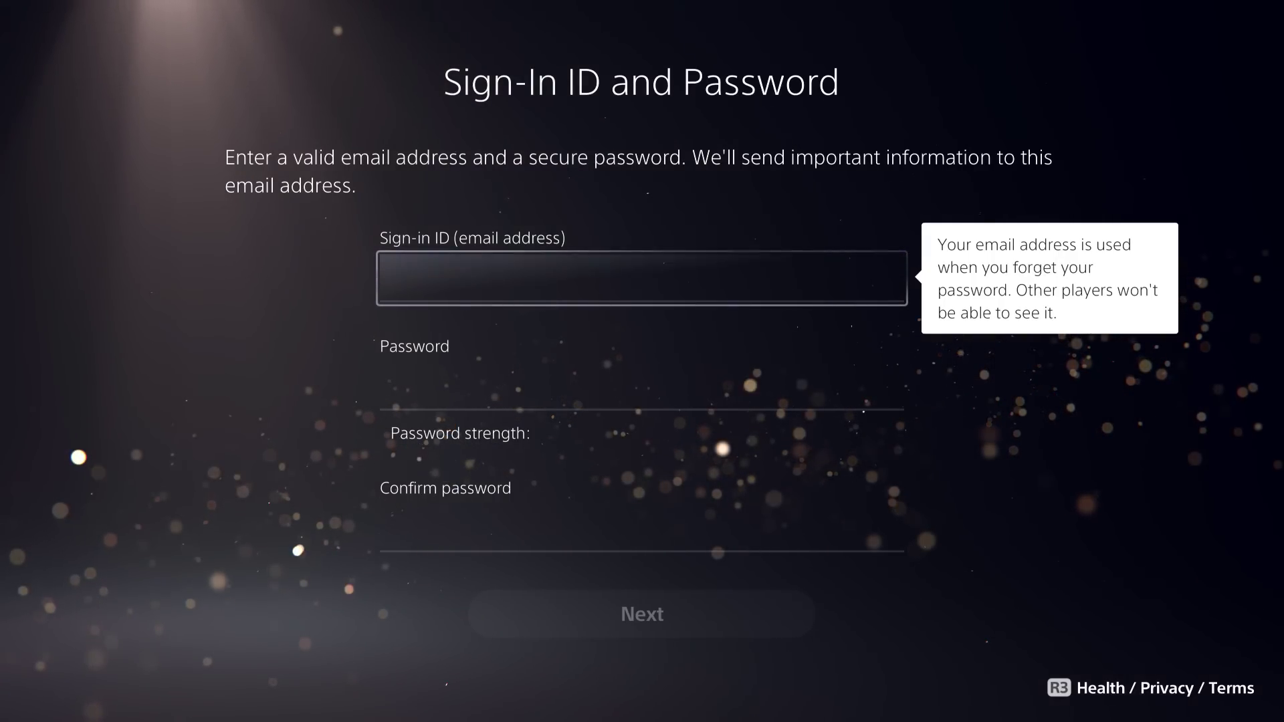
{"action": "key", "text": "Escape"}
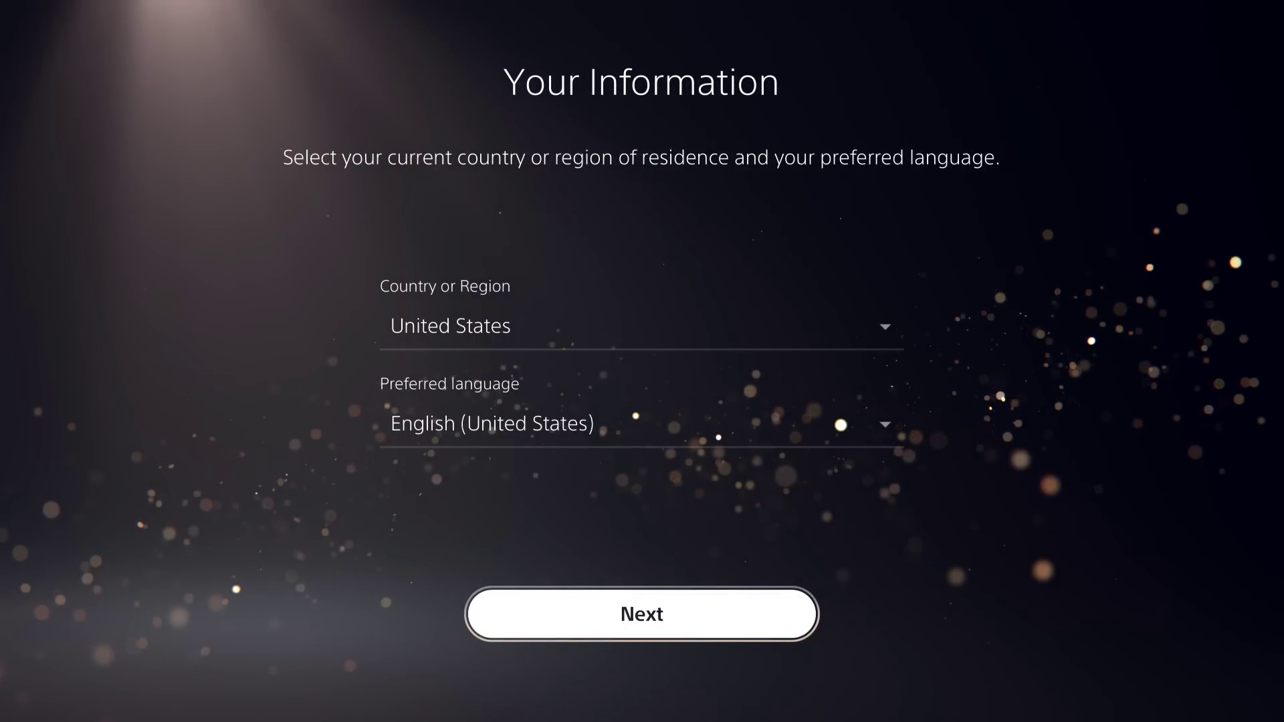
{"action": "key", "text": "Return"}
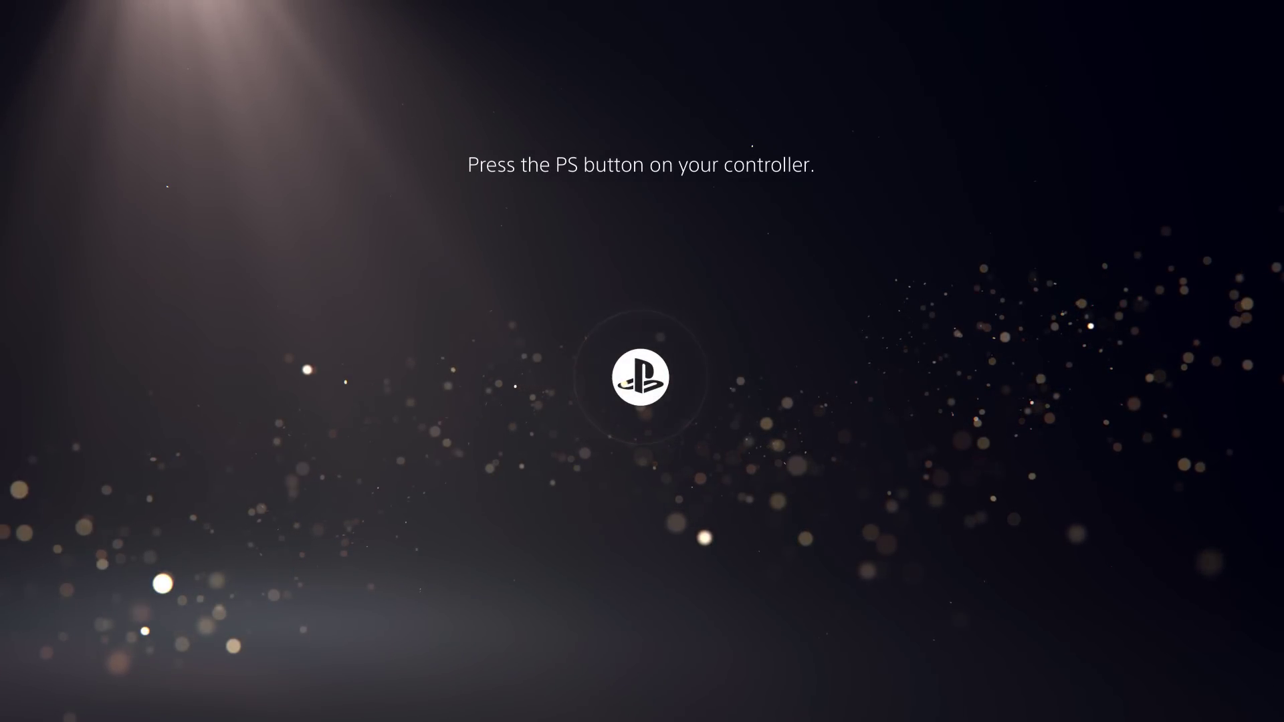
Sign in with the green slime profile and open Settings from the Home screen.
{"action": "key", "text": "Return"}
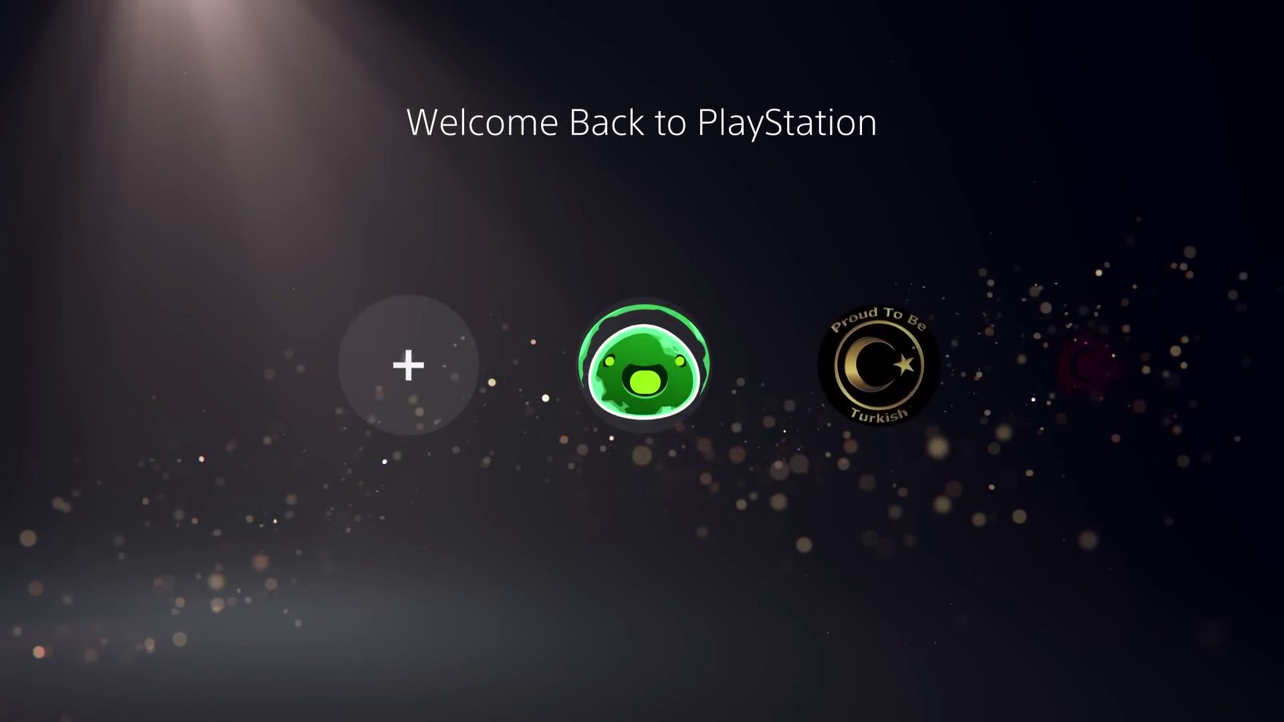
{"action": "key", "text": "Right"}
{"action": "key", "text": "Left"}
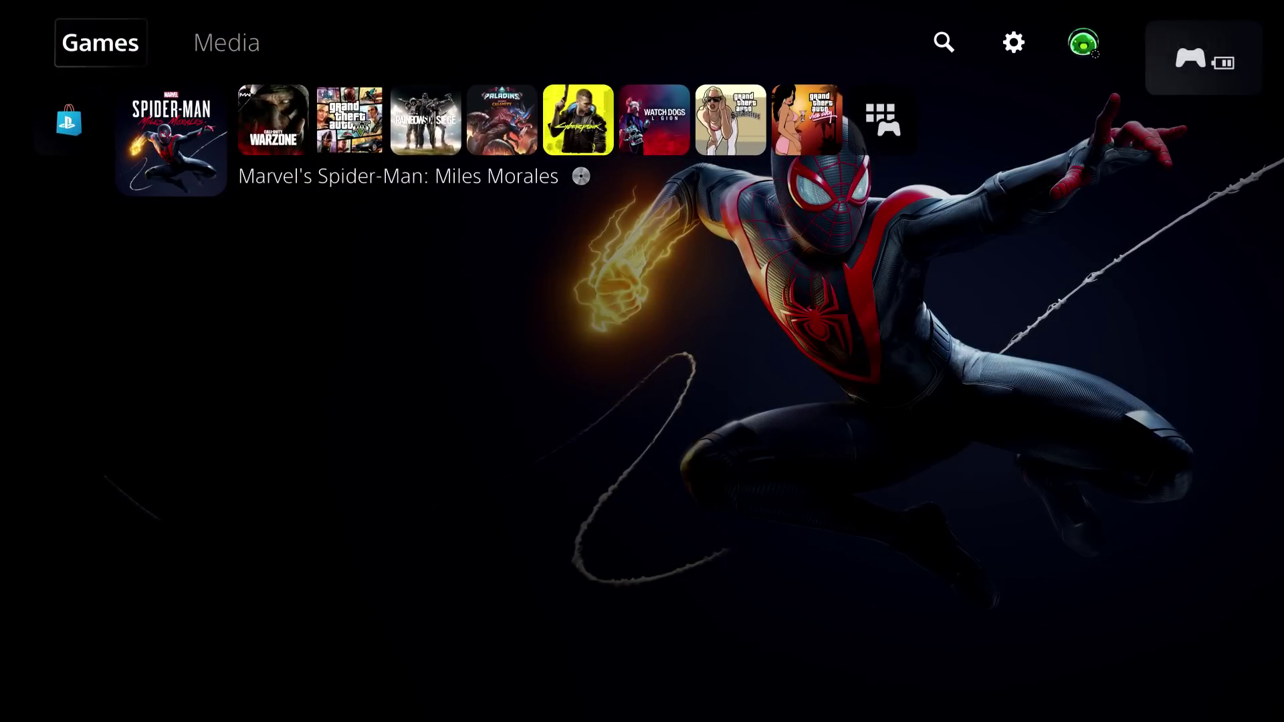
{"action": "key", "text": "Right"}
{"action": "key", "text": "Right"}
{"action": "key", "text": "Right"}
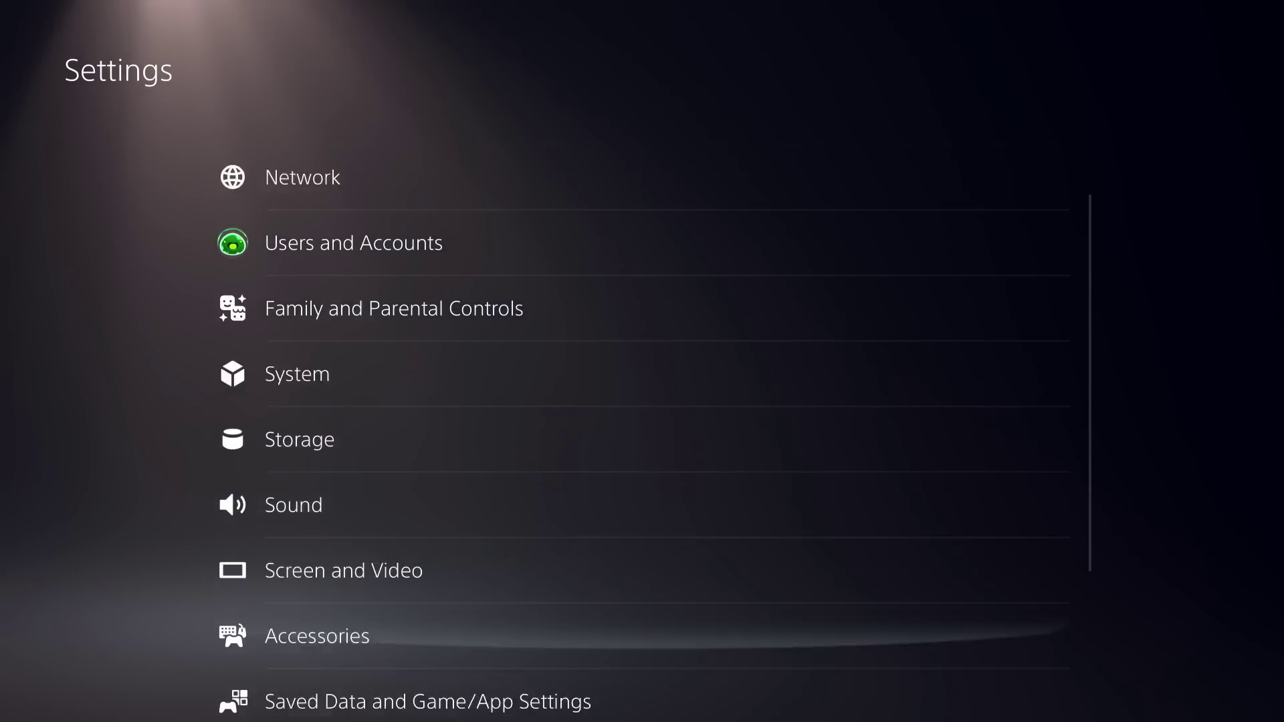
Open System > Date and Time, showing time zone UTC+01:00 Brussels and date 11/2/2021.
{"action": "key", "text": "Up"}
{"action": "key", "text": "Up"}
{"action": "key", "text": "Up"}
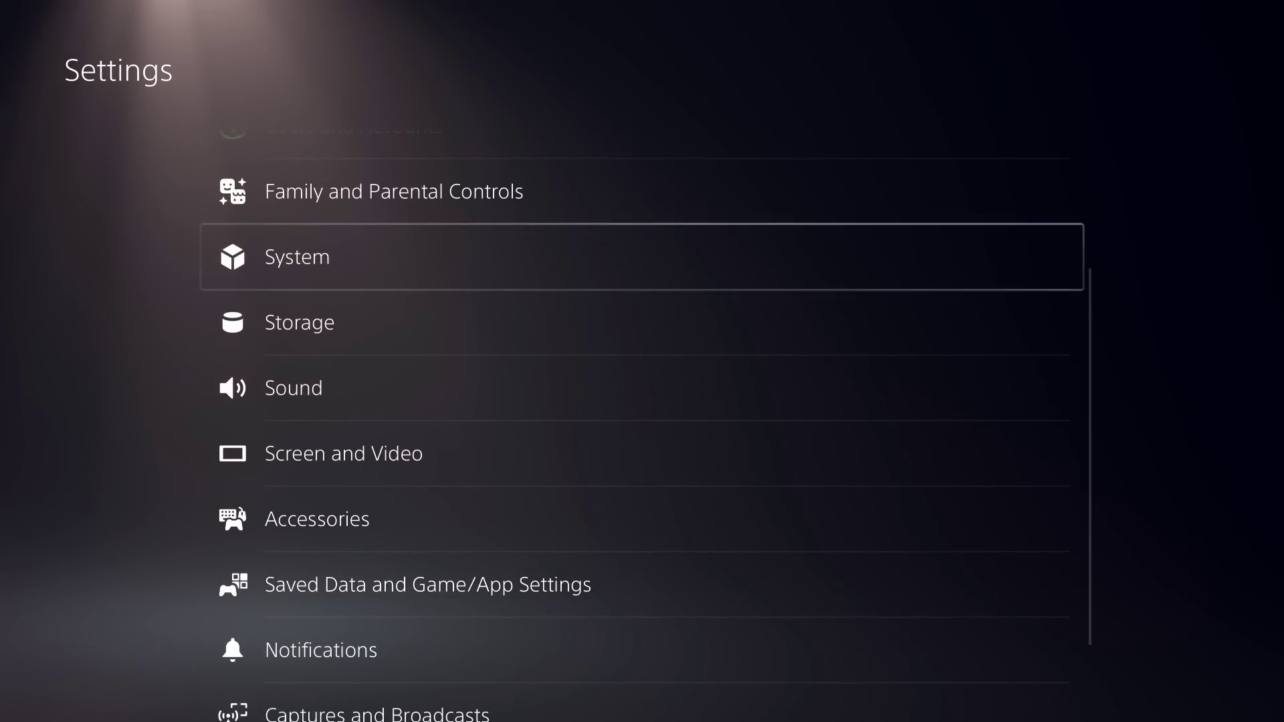
{"action": "key", "text": "Return"}
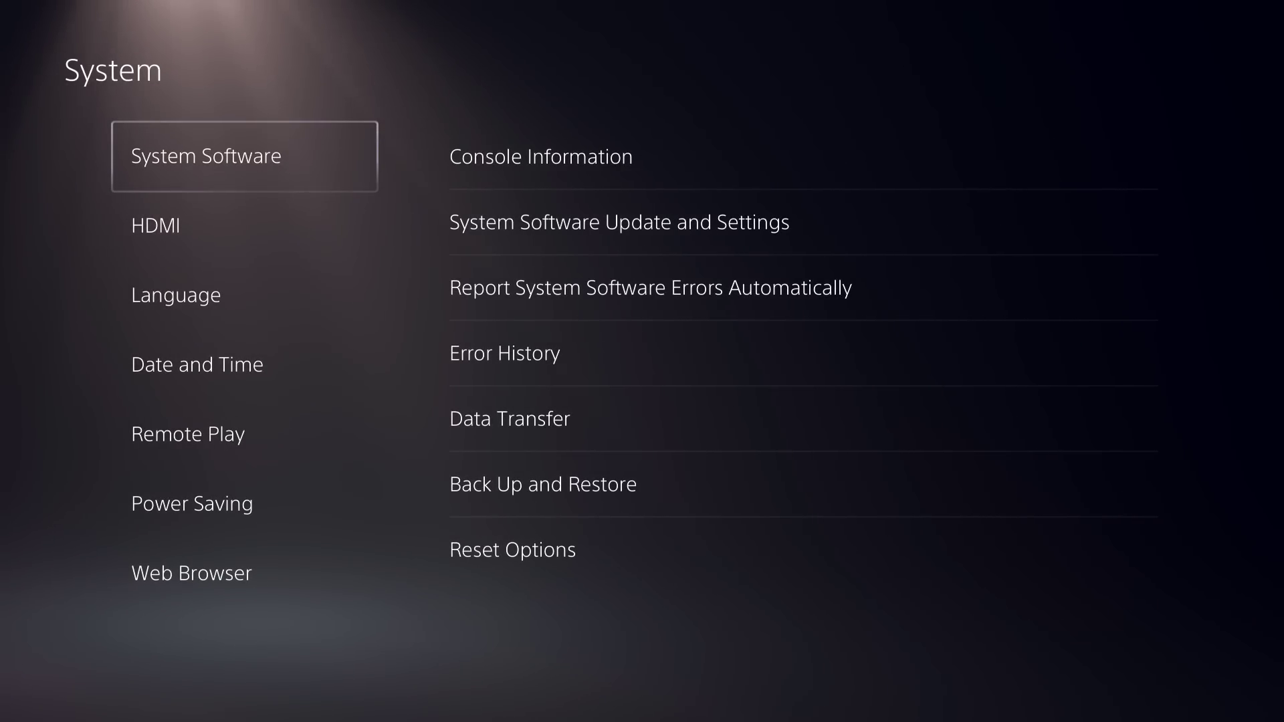
{"action": "key", "text": "Down"}
{"action": "key", "text": "Down"}
{"action": "key", "text": "Down"}
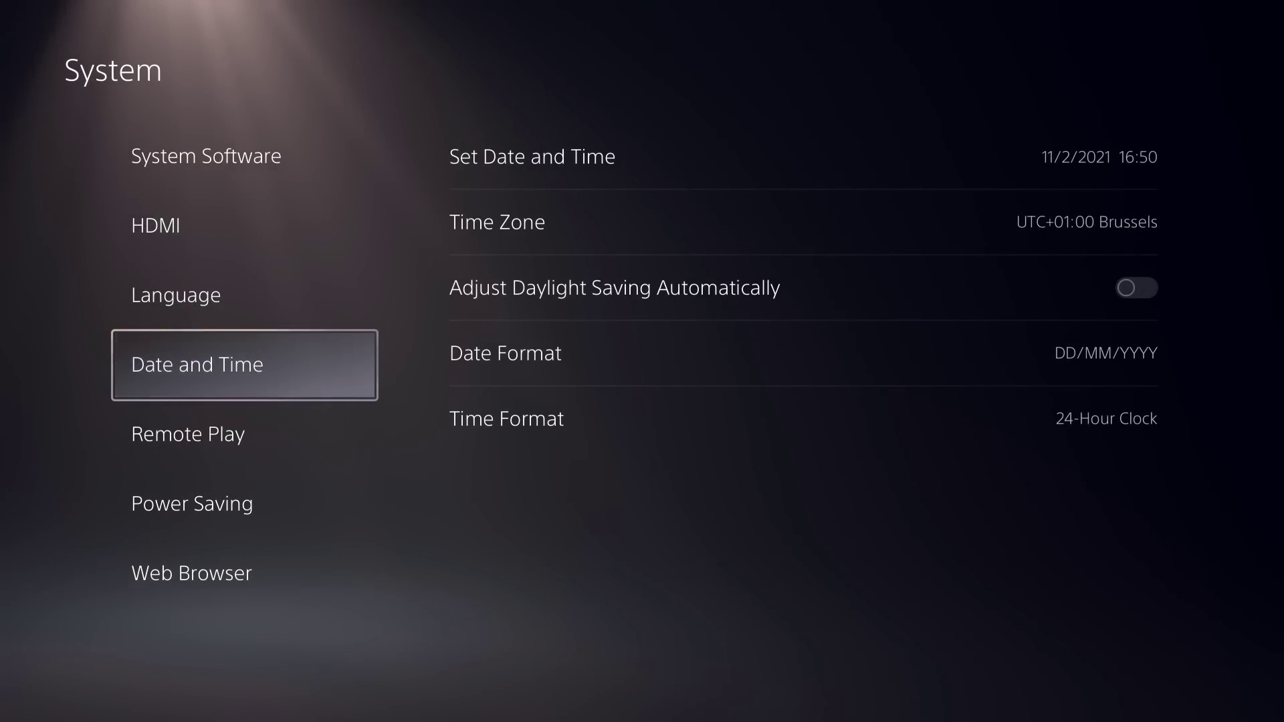
{"action": "key", "text": "Right"}
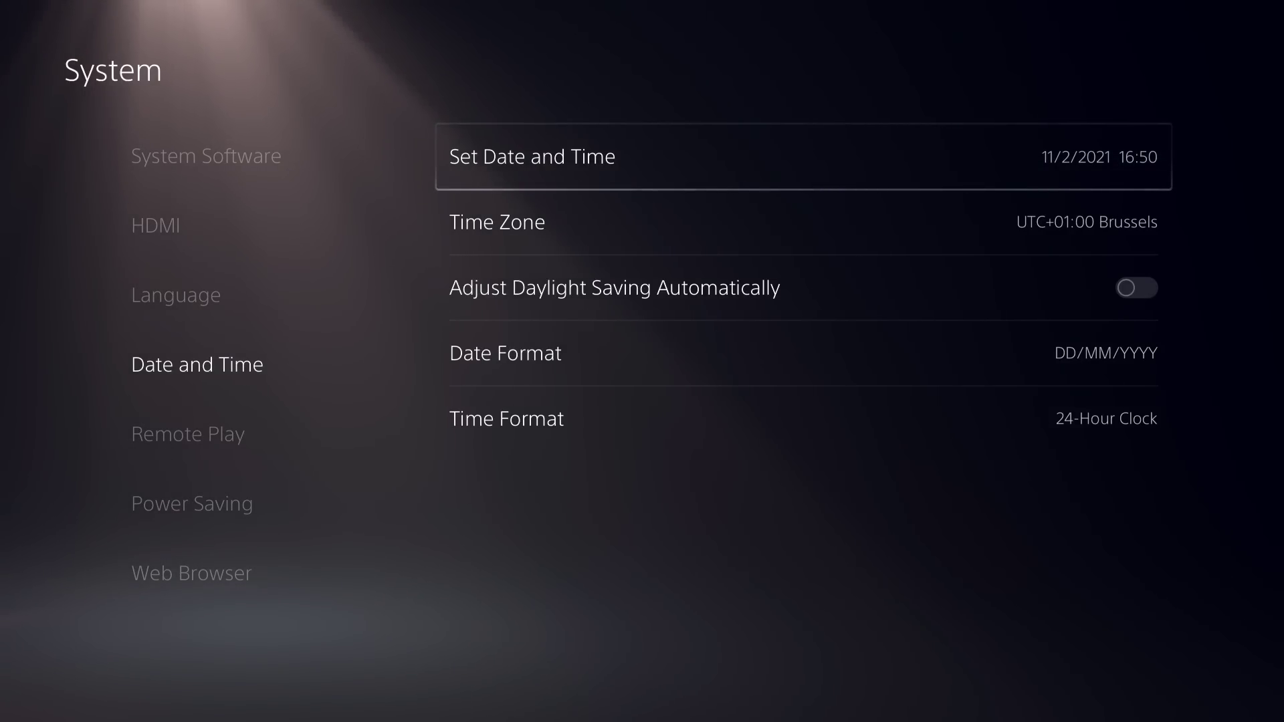
{"action": "key", "text": "Down"}
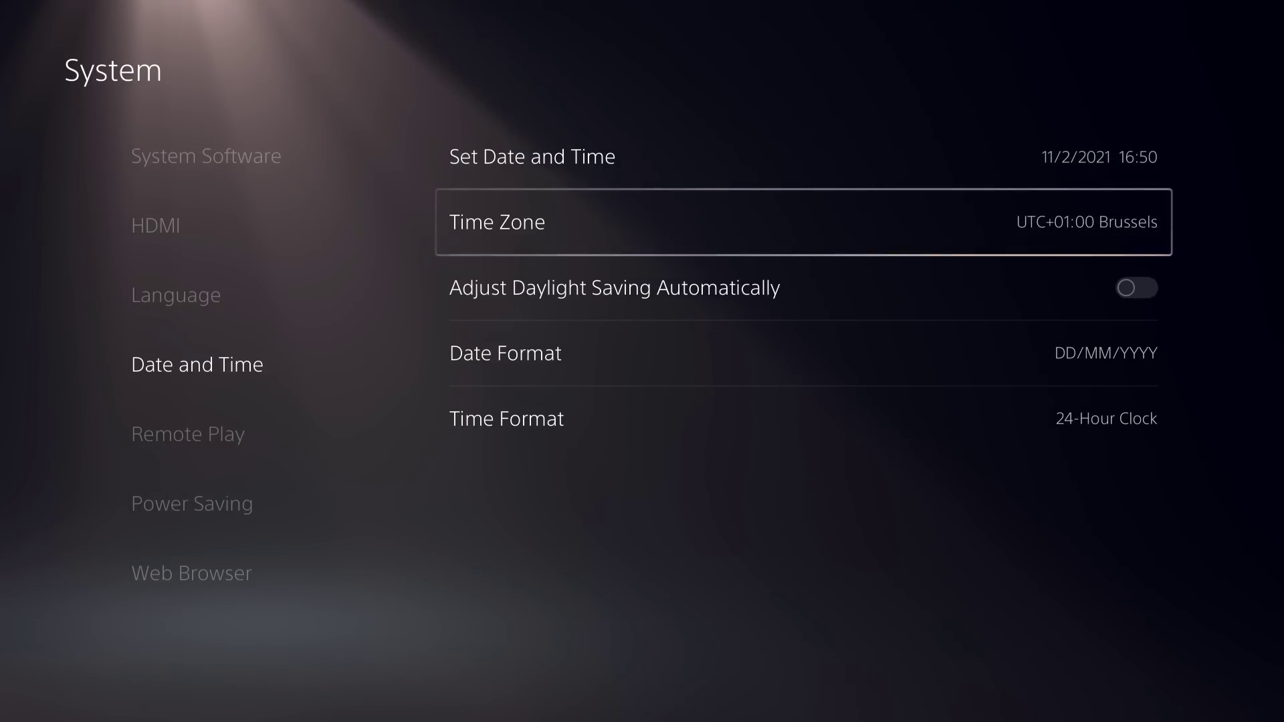
Browse the UTC+01:00 time zones unchanged and look over the other date and time options.
{"action": "key", "text": "Return"}
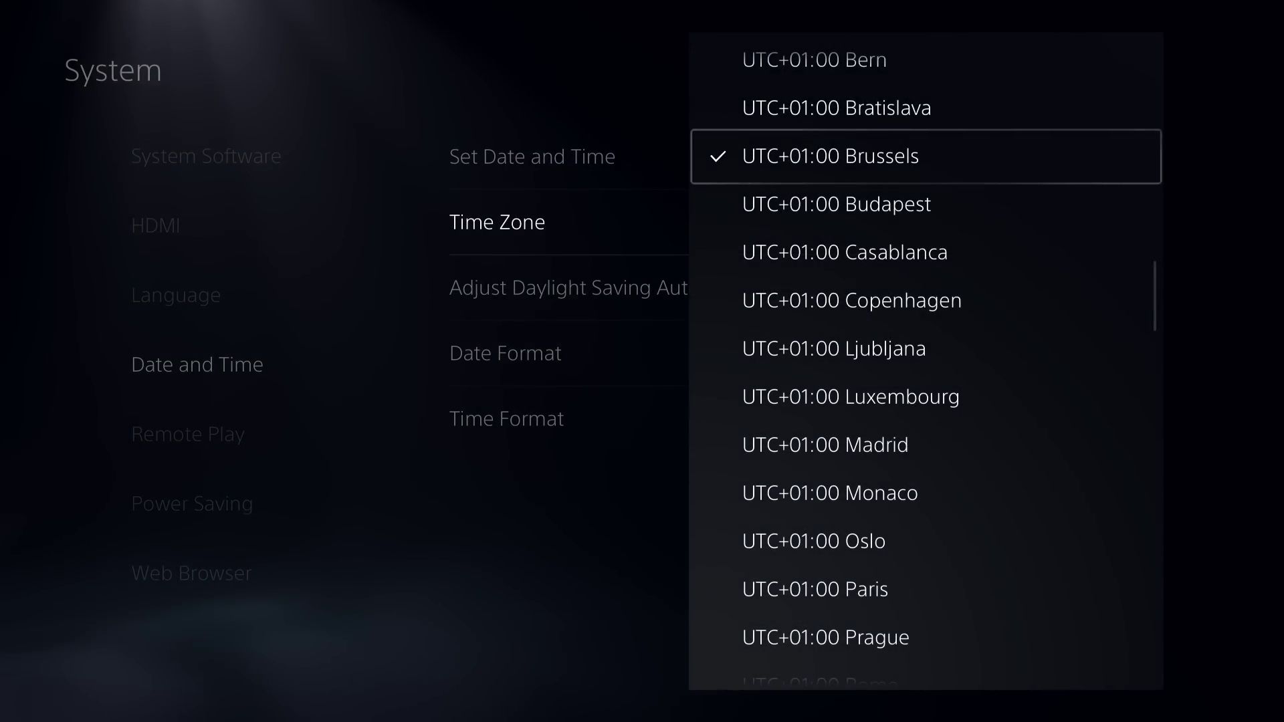
{"action": "key", "text": "Down"}
{"action": "key", "text": "Down"}
{"action": "key", "text": "Down"}
{"action": "key", "text": "Down"}
{"action": "key", "text": "Down"}
{"action": "key", "text": "Down"}
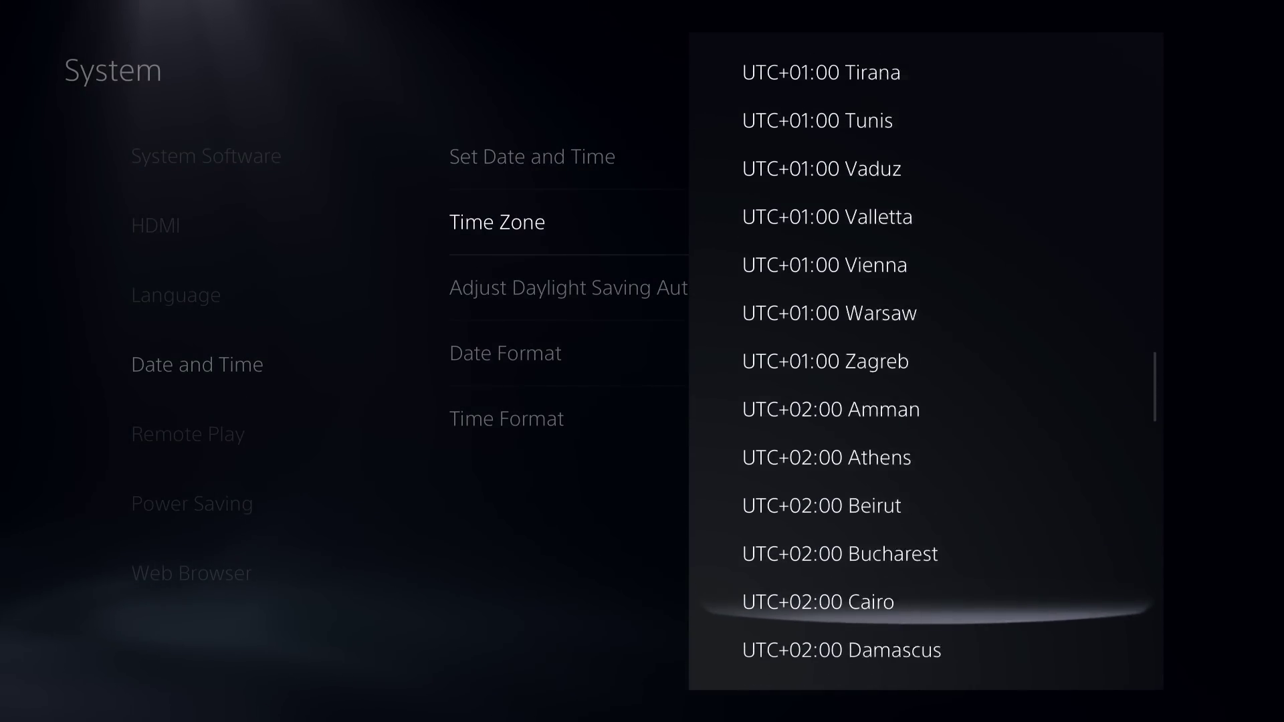
{"action": "key", "text": "Up"}
{"action": "key", "text": "Up"}
{"action": "key", "text": "Up"}
{"action": "key", "text": "Up"}
{"action": "key", "text": "Up"}
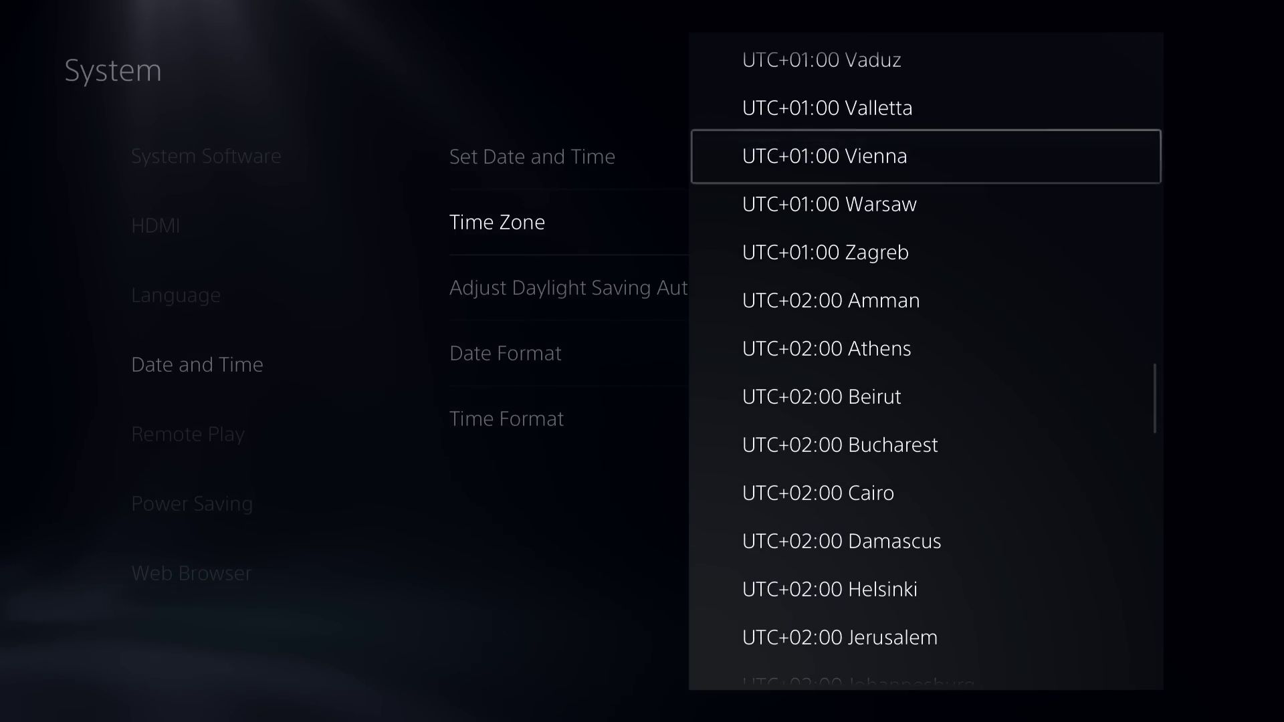
{"action": "key", "text": "Escape"}
{"action": "key", "text": "Down"}
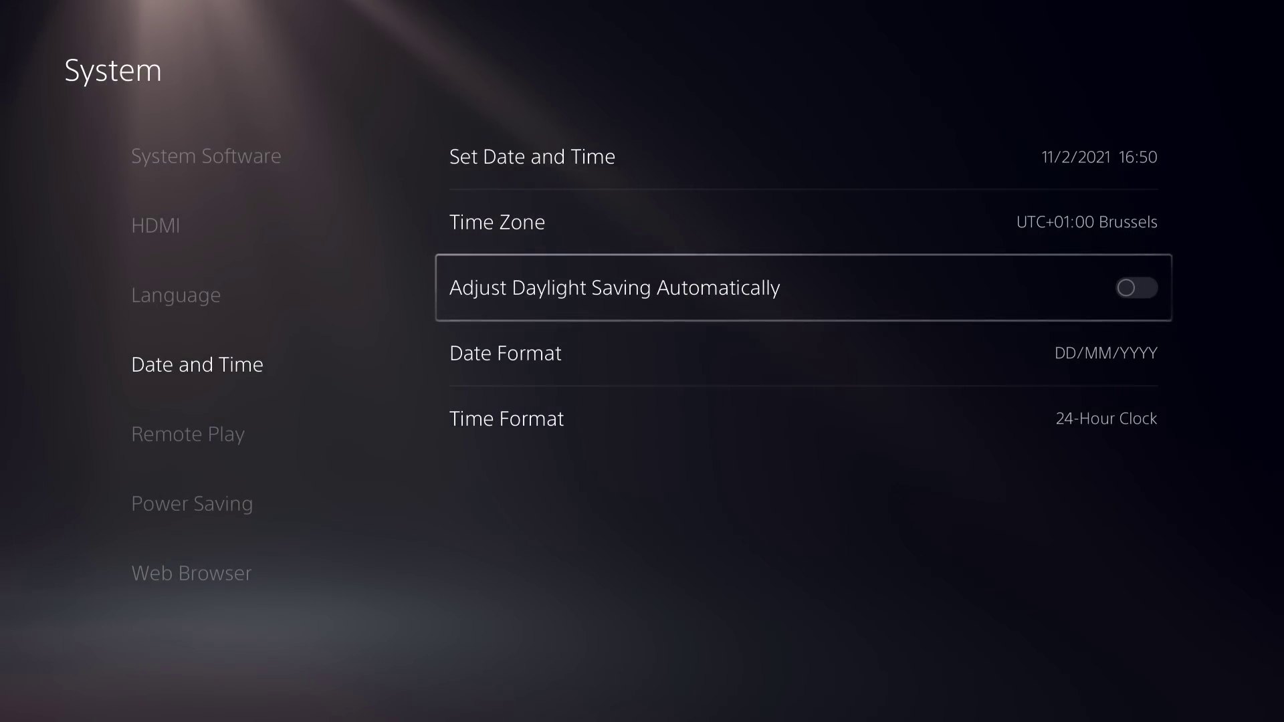
{"action": "key", "text": "Down"}
{"action": "key", "text": "Up"}
{"action": "key", "text": "Up"}
{"action": "key", "text": "Up"}
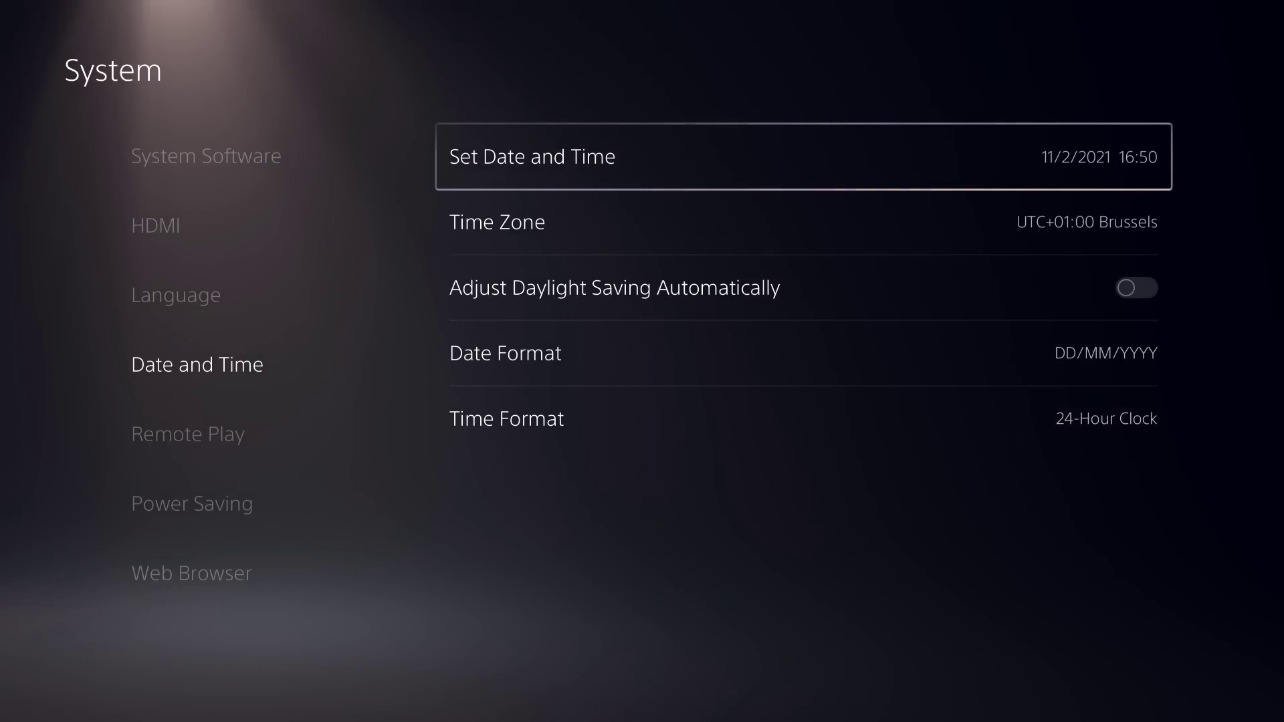
{"action": "key", "text": "Down"}
{"action": "key", "text": "Down"}
{"action": "key", "text": "Down"}
{"action": "key", "text": "Up"}
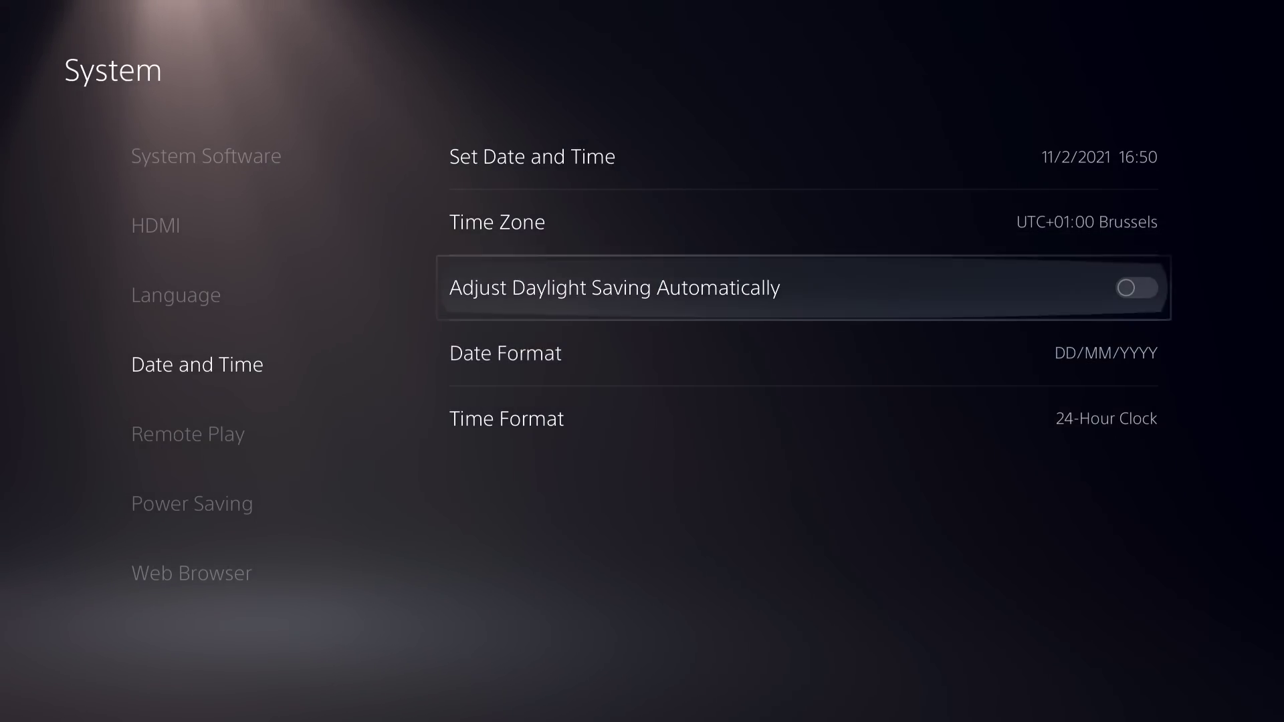
{"action": "key", "text": "Up"}
Scroll toward the American time zones, keep Brussels, and return to the Home screen.
{"action": "key", "text": "Return"}
{"action": "key", "text": "Up"}
{"action": "key", "text": "Up"}
{"action": "key", "text": "Up"}
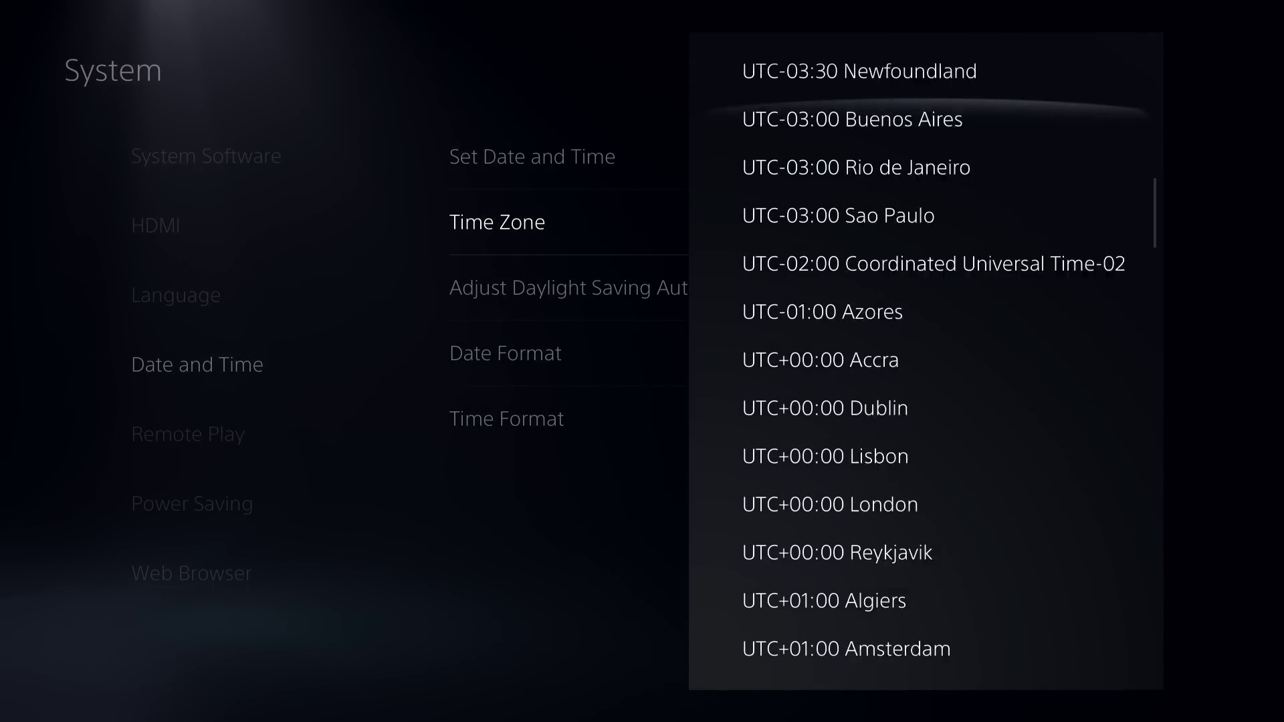
{"action": "key", "text": "Up"}
{"action": "key", "text": "Up"}
{"action": "key", "text": "Up"}
{"action": "key", "text": "Escape"}
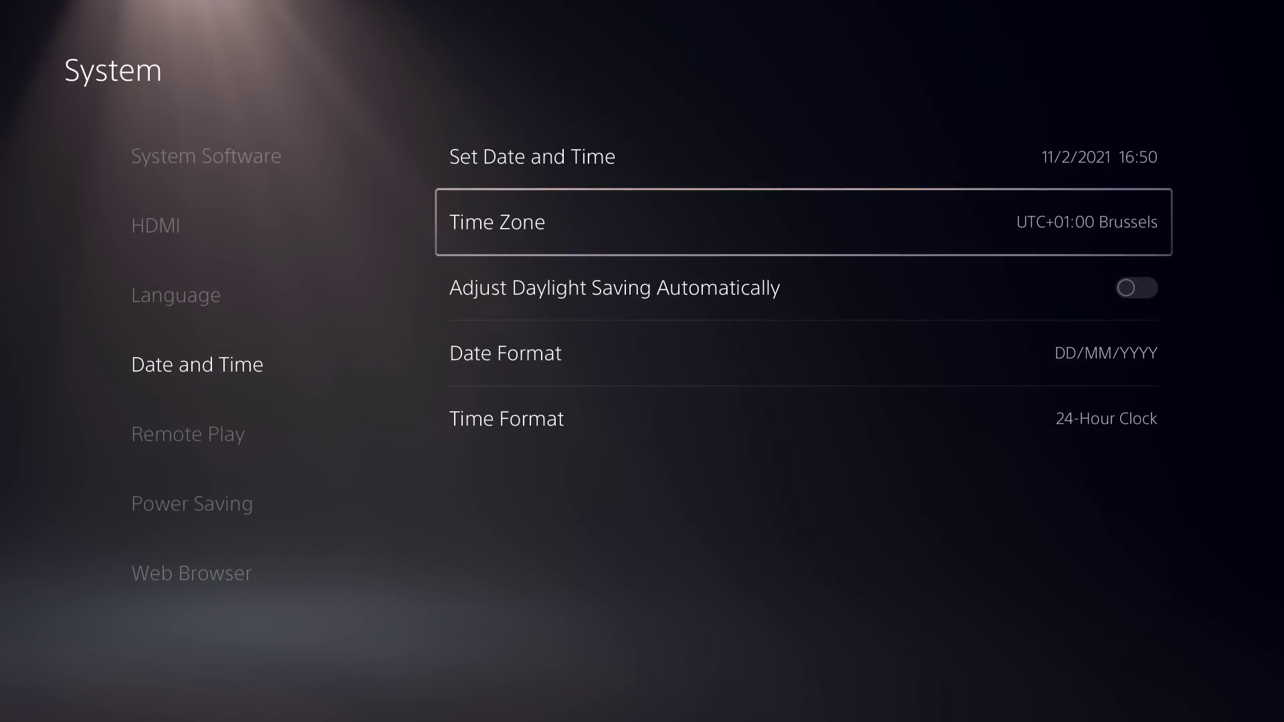
{"action": "key", "text": "Escape"}
{"action": "key", "text": "Escape"}
{"action": "key", "text": "Escape"}
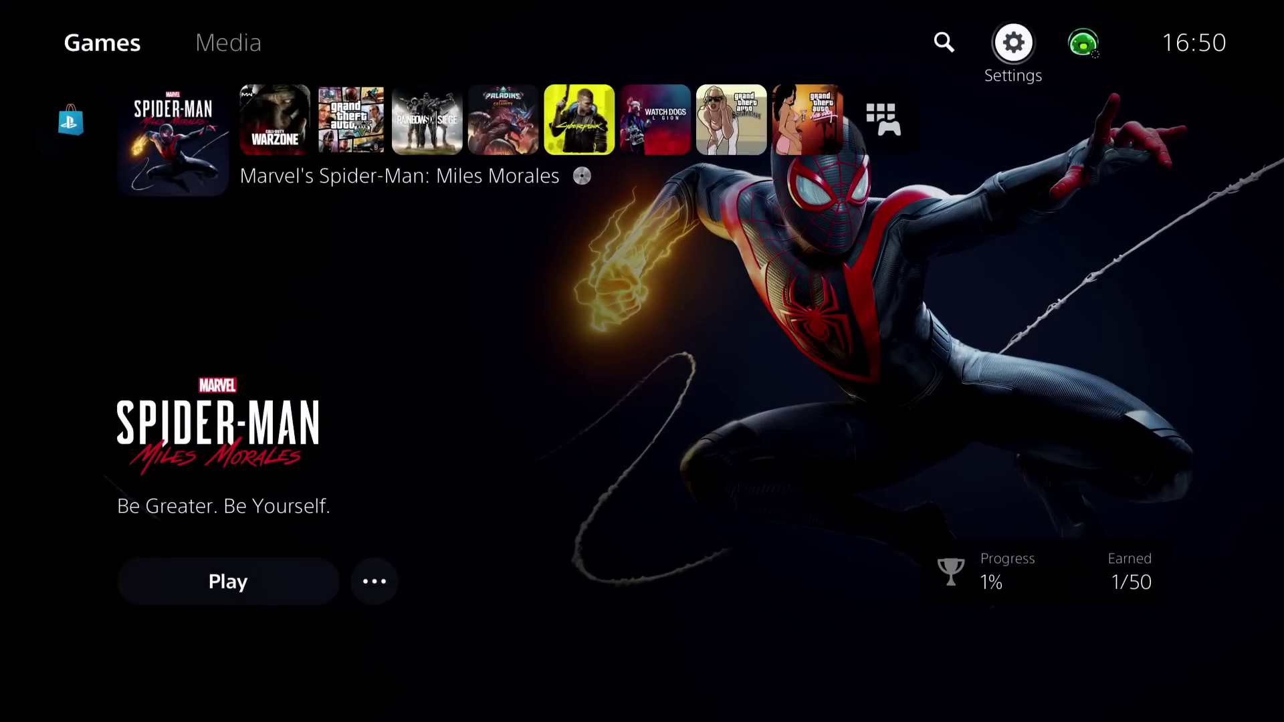